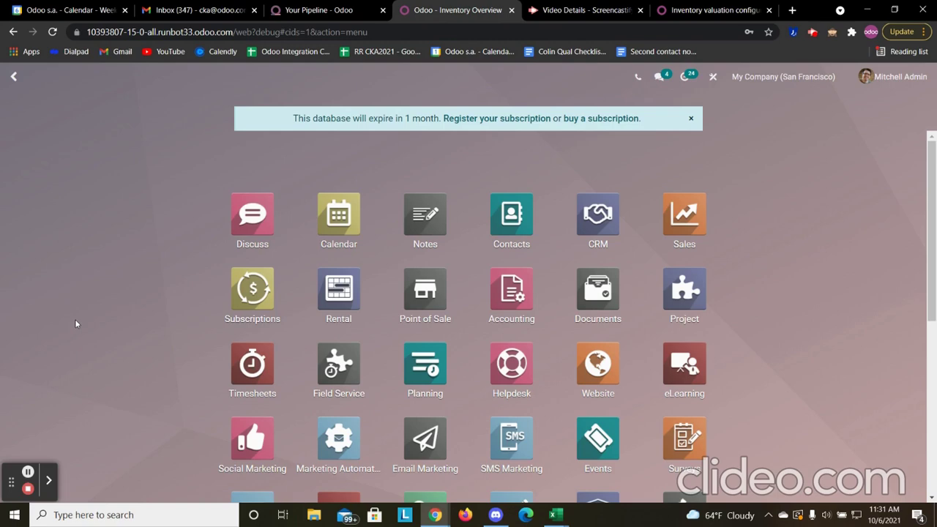
Start a new request for quotation in Purchase with Azure Interior as the vendor
type("pur")
left_click(239, 253)
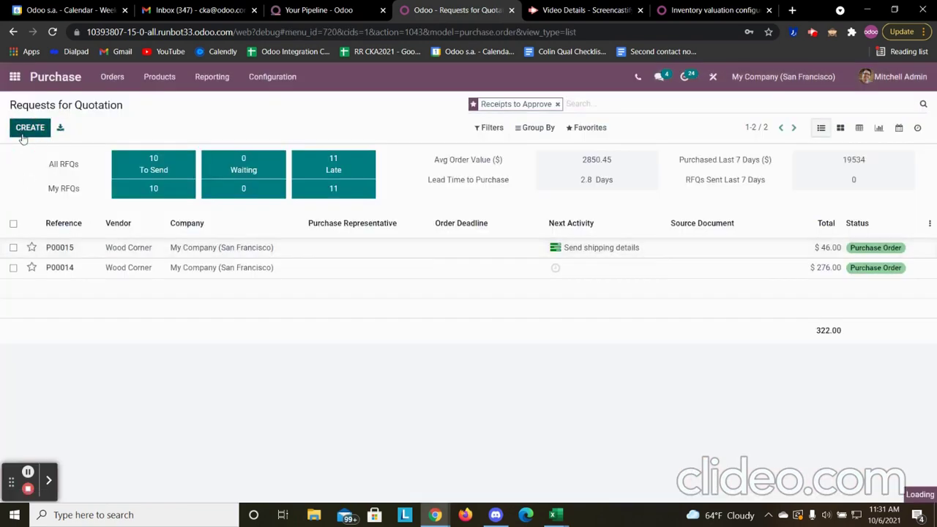
left_click(25, 130)
left_click(130, 245)
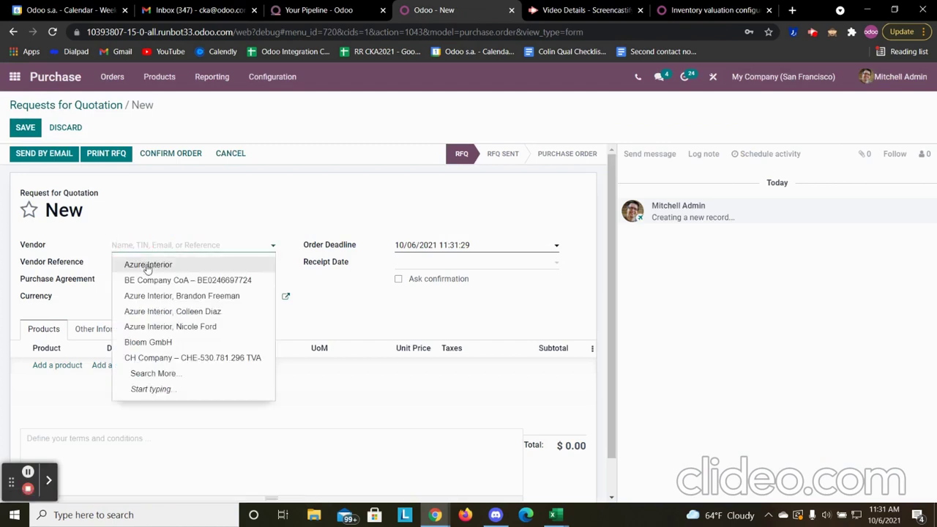
left_click(149, 266)
Add the product [FURN_5555] Cable Management Box to the request for quotation and confirm the order
left_click(57, 366)
type("cable")
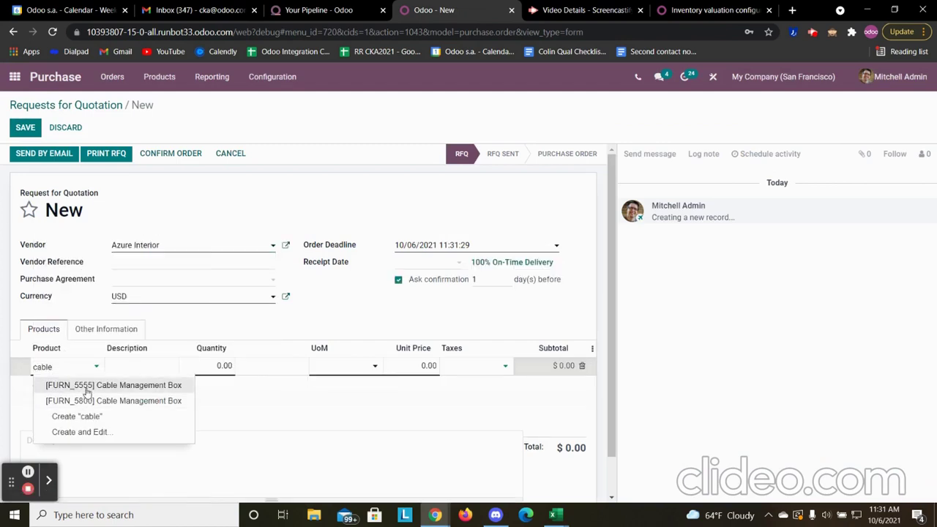
left_click(86, 388)
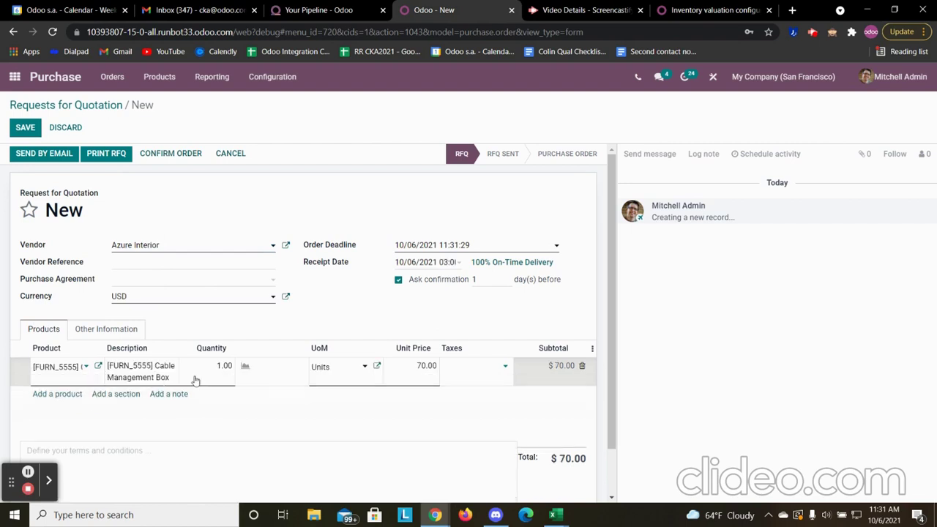
left_click(171, 153)
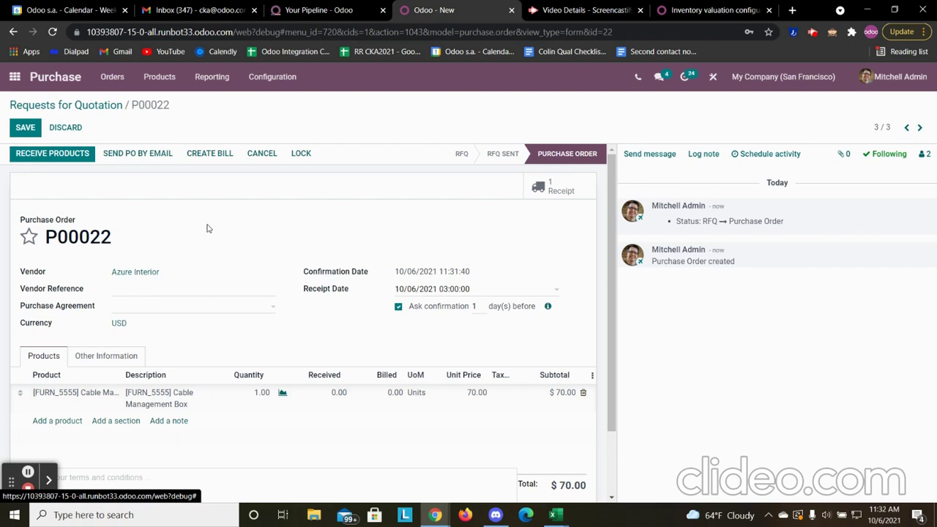
Save the purchase order, open its receipt and try to validate it
left_click(24, 126)
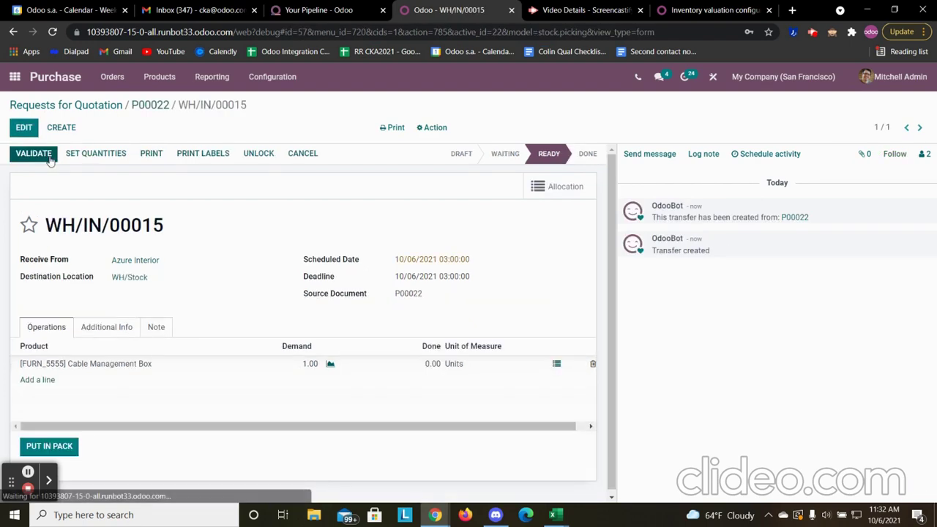
left_click(34, 153)
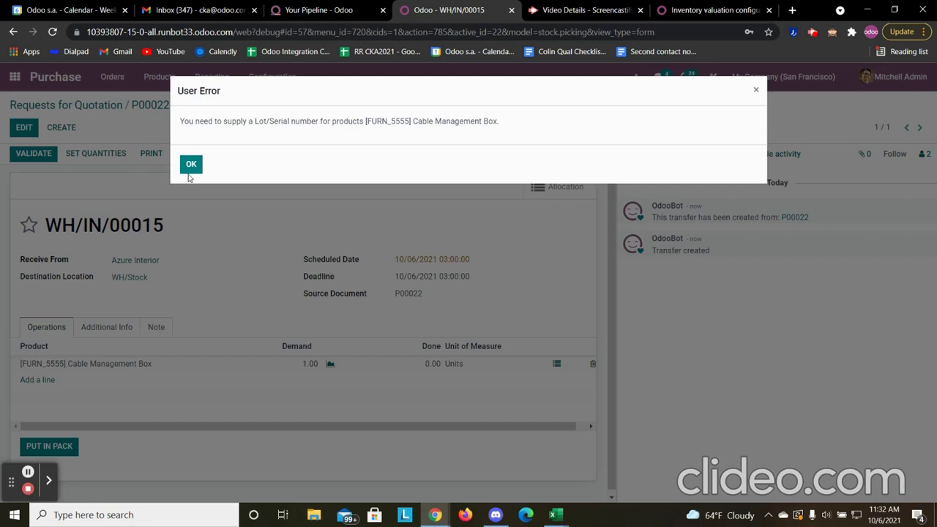
left_click(190, 165)
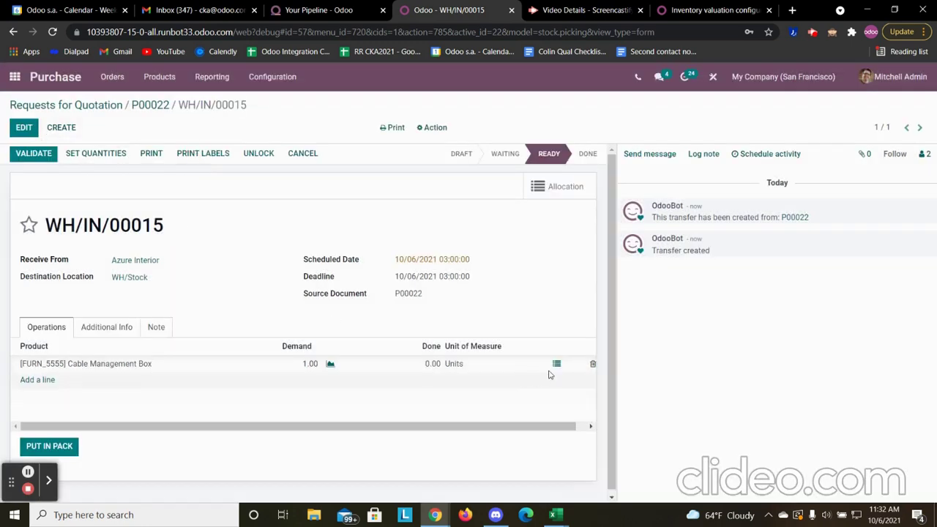
Record lot/serial number 190 with a done quantity of 1 for the Cable Management Box and validate the receipt
left_click(556, 364)
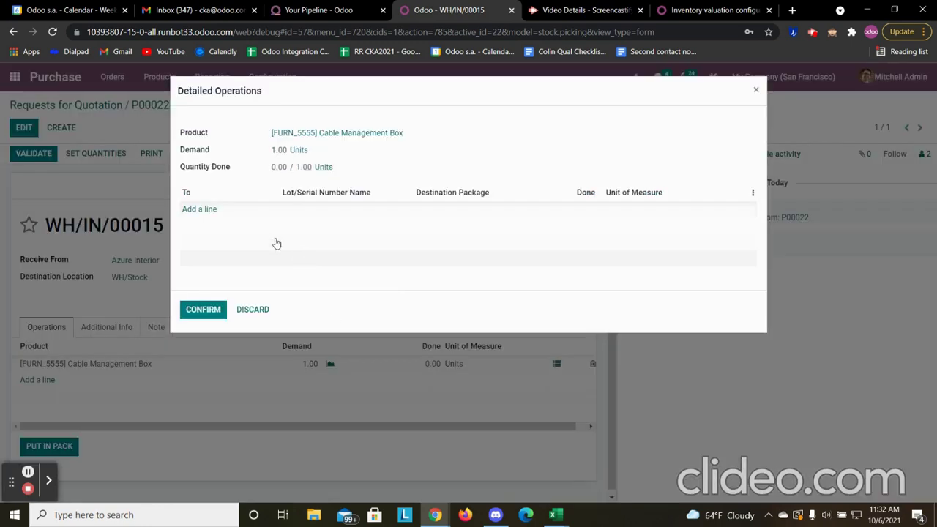
left_click(199, 210)
left_click(305, 210)
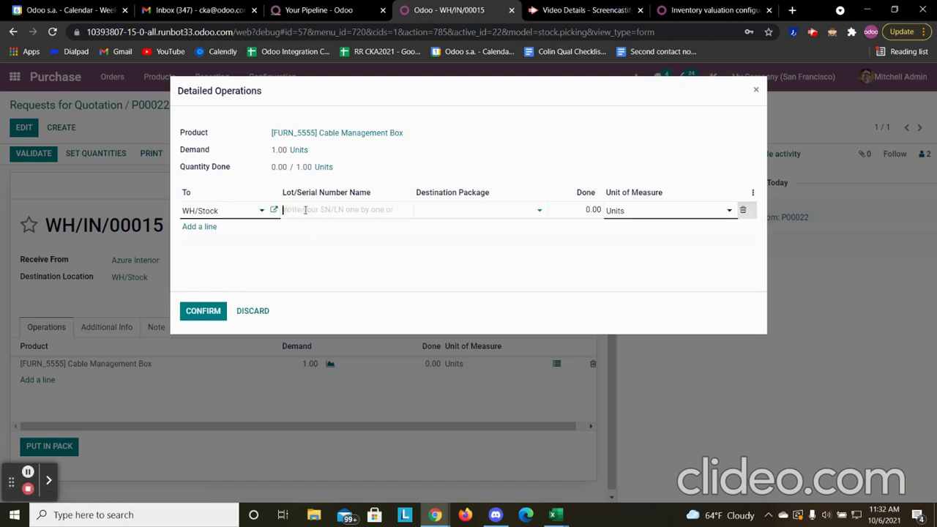
type("190")
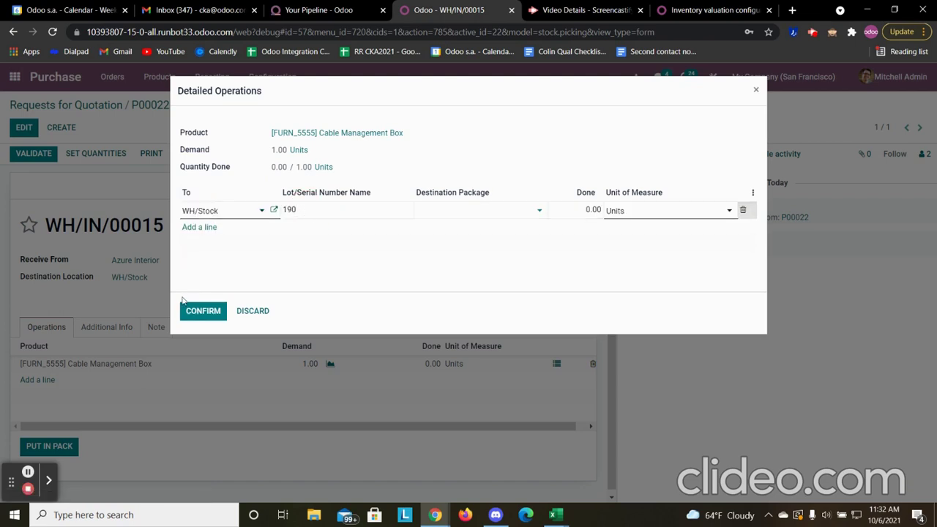
left_click(578, 214)
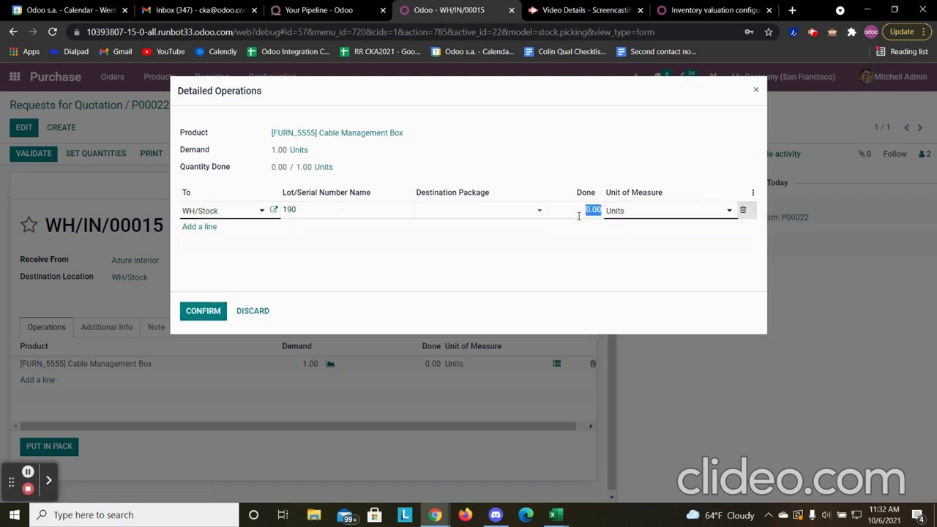
type("1")
left_click(208, 311)
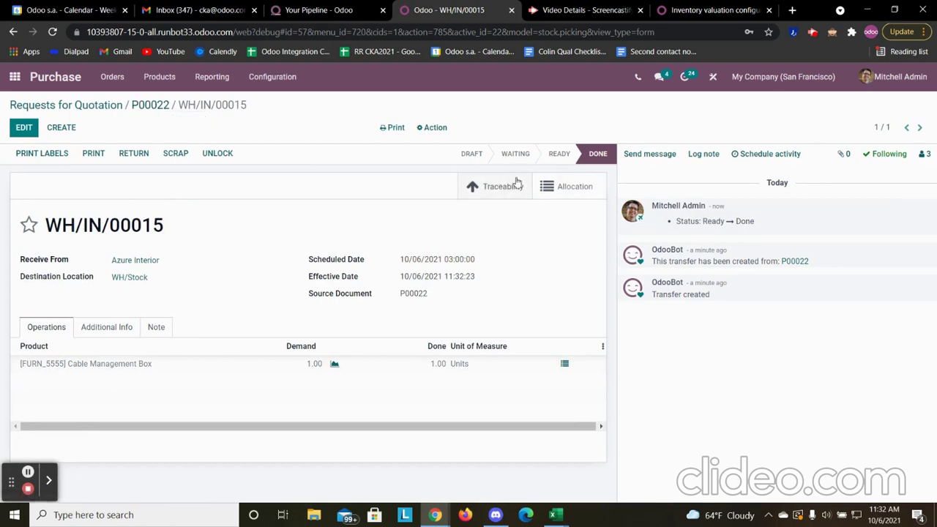
Go back to the list of purchase orders, select all of them and clear the selection again
left_click(165, 106)
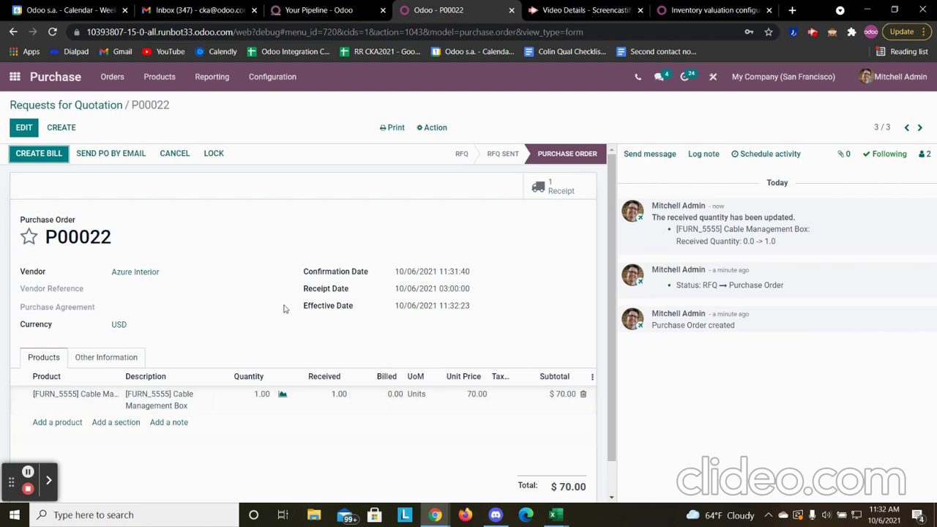
left_click(97, 106)
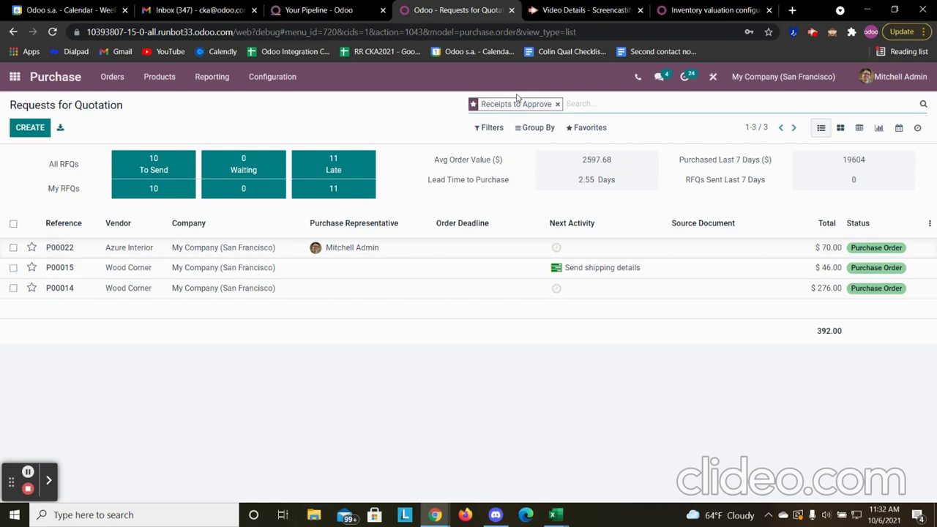
left_click(13, 223)
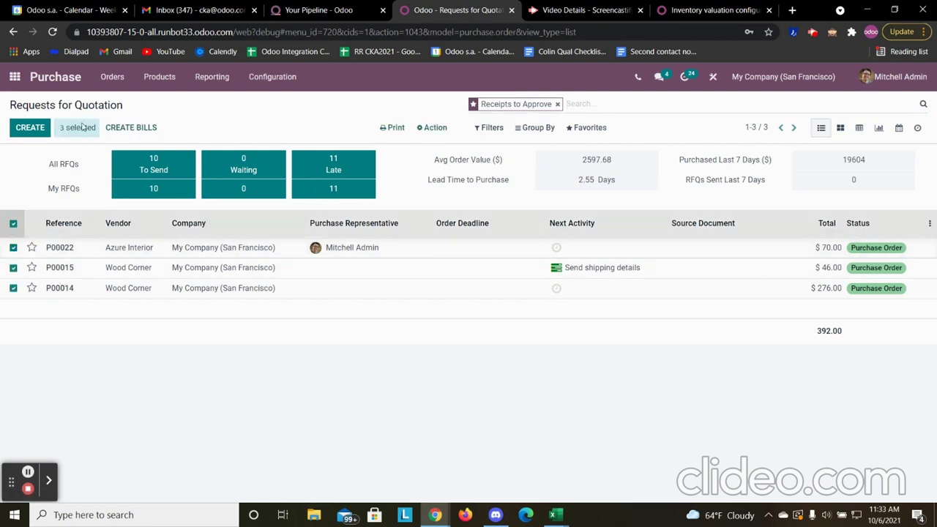
left_click(13, 224)
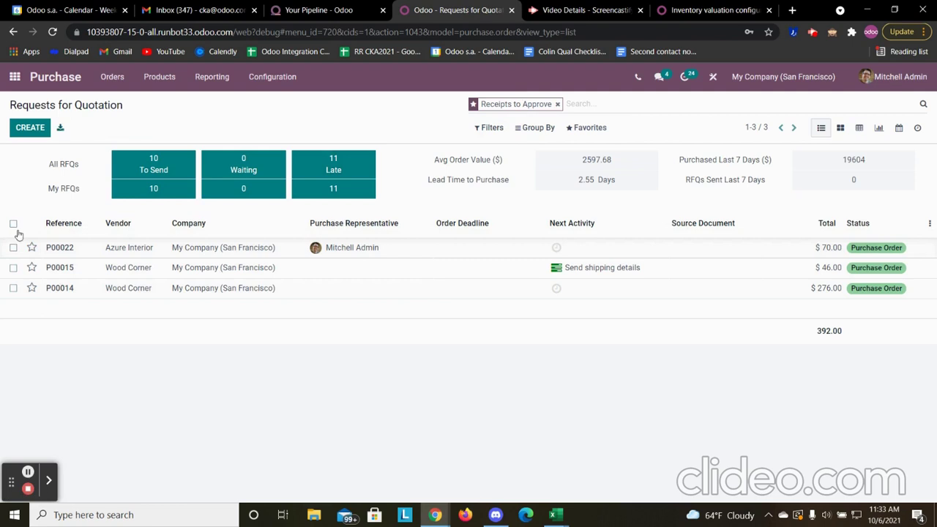
Create a vendor bill from purchase order P00022 with bill date 10/08/2021 and accounting date 10/06/2021, and confirm it
left_click(94, 247)
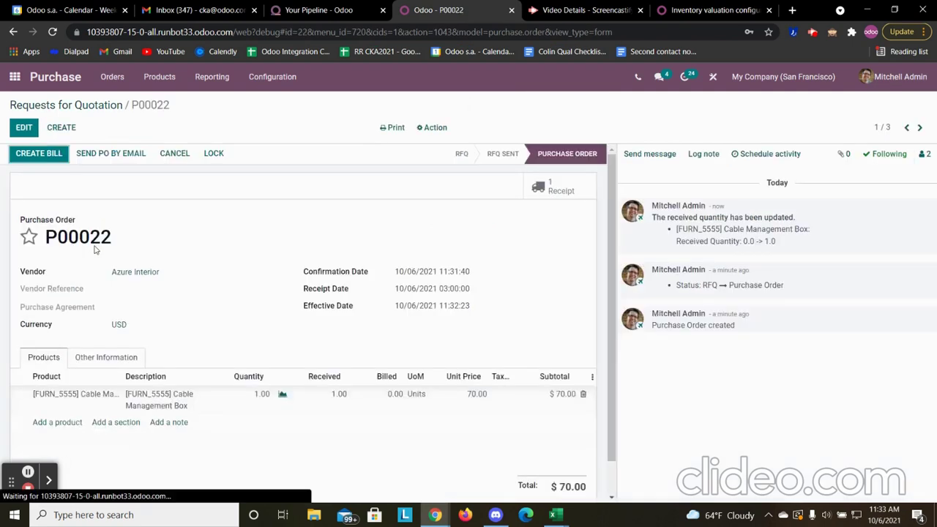
left_click(41, 155)
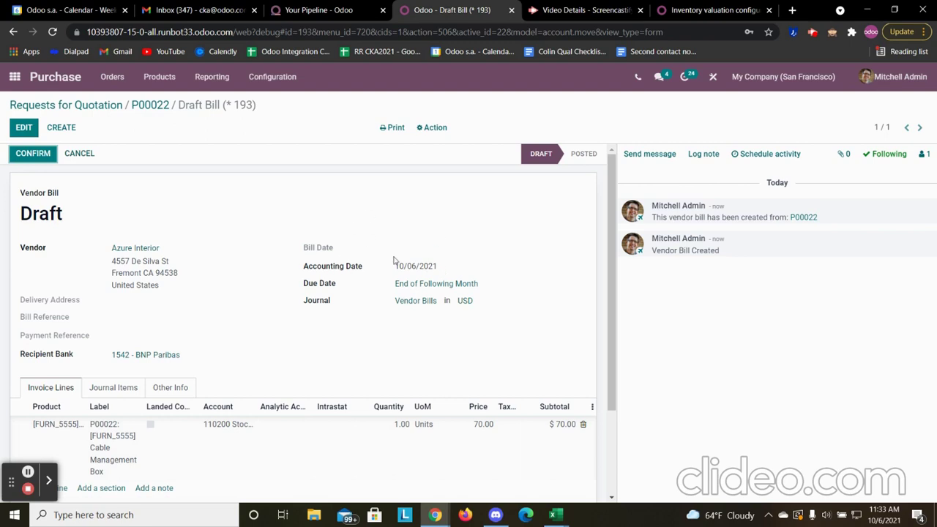
left_click(320, 246)
left_click(442, 249)
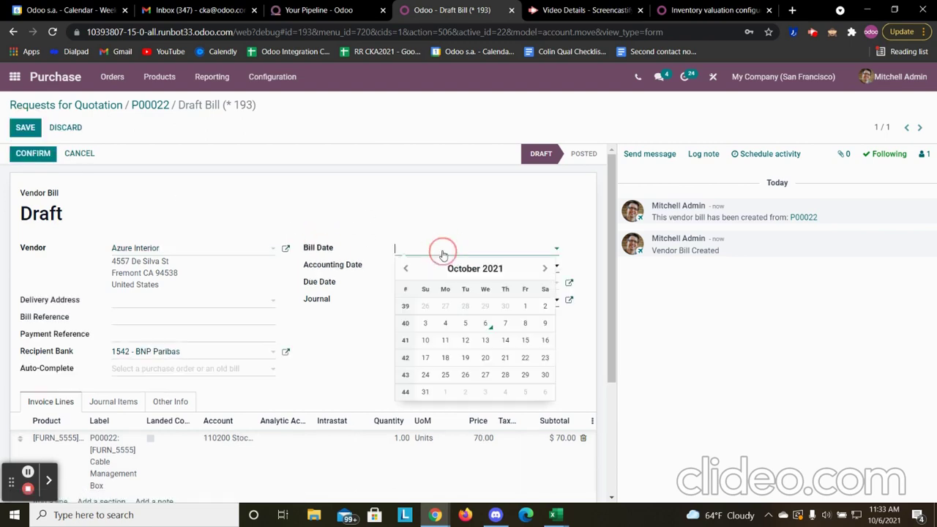
left_click(525, 323)
left_click(418, 266)
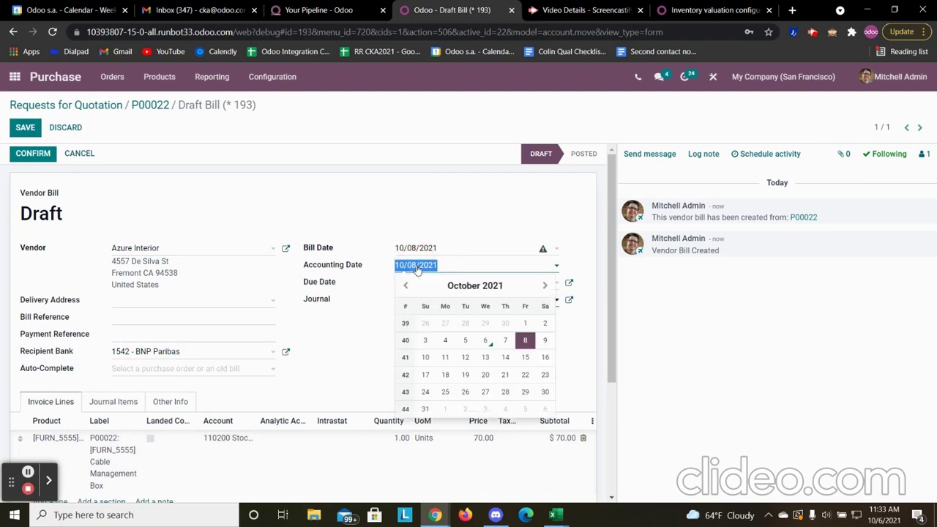
left_click(485, 340)
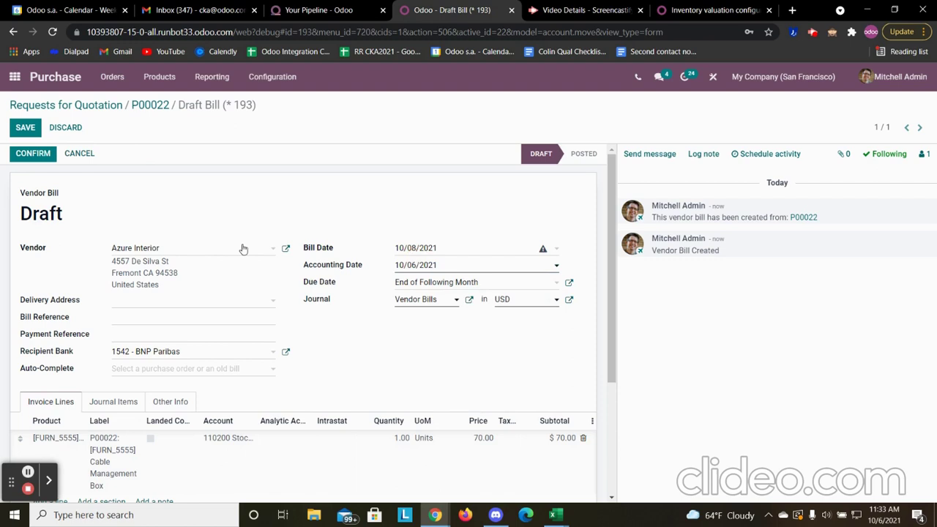
left_click(28, 155)
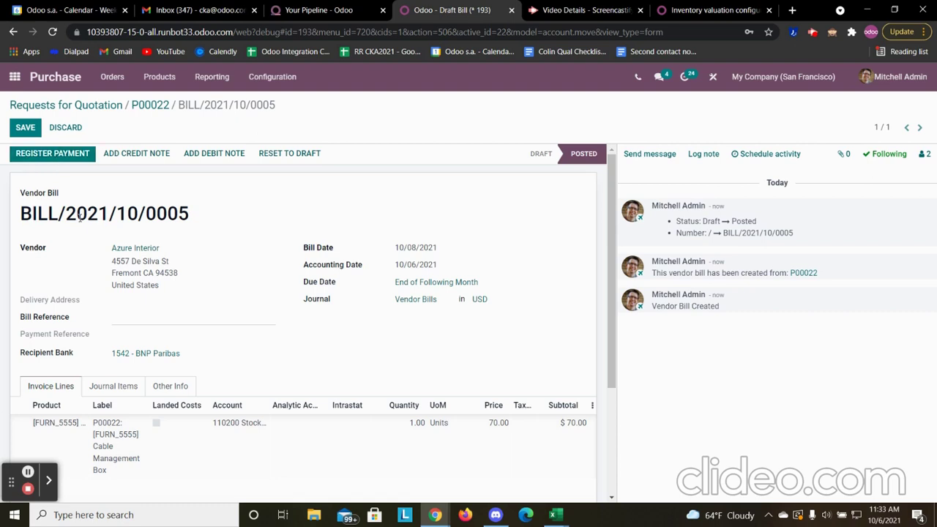
Examine the journal items of the vendor bill and return to purchase order P00022
left_click(119, 388)
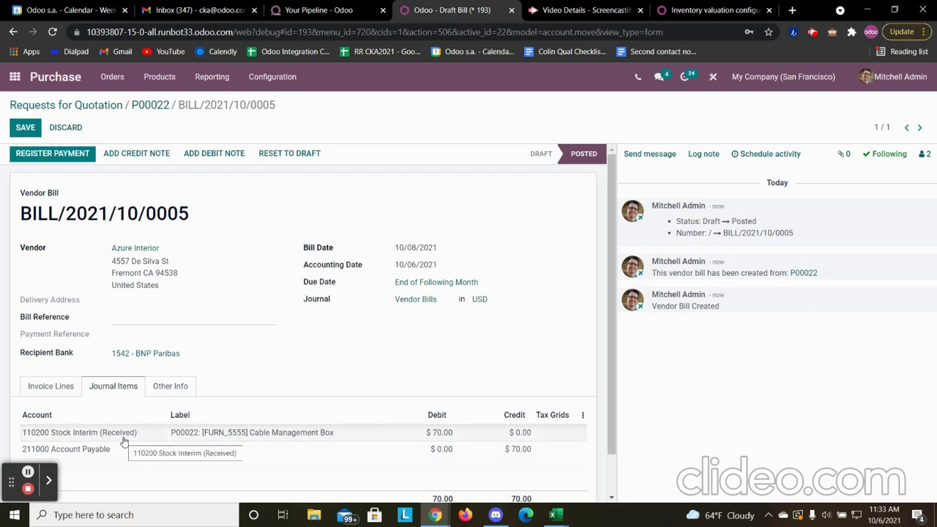
left_click(150, 105)
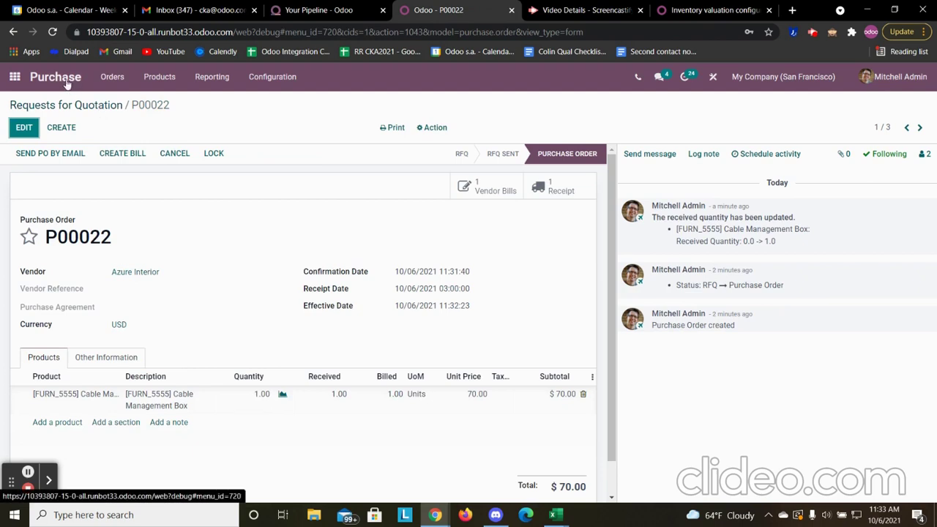
left_click(12, 79)
left_click(12, 78)
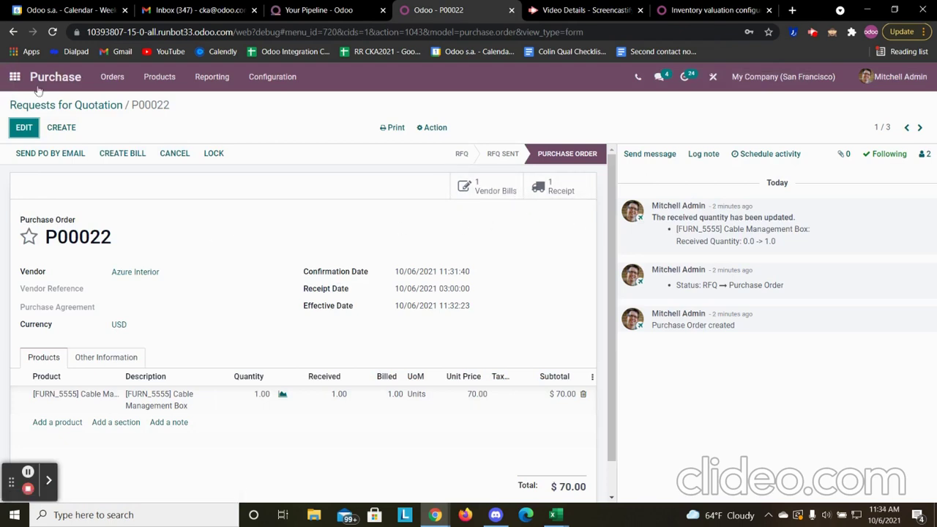
Search the apps for the Accounting Purchases journal and open it
left_click(15, 76)
type("acc")
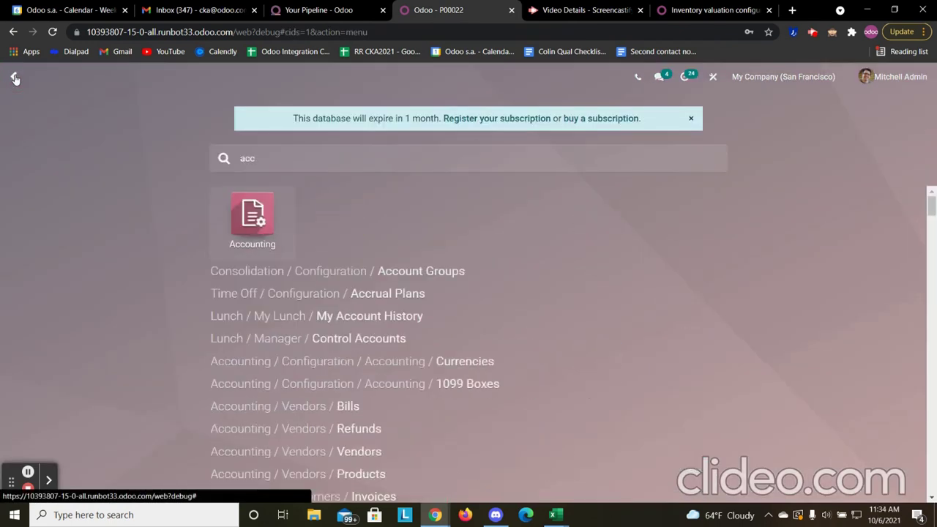
key("BackSpace")
key("BackSpace")
key("BackSpace")
type("pur")
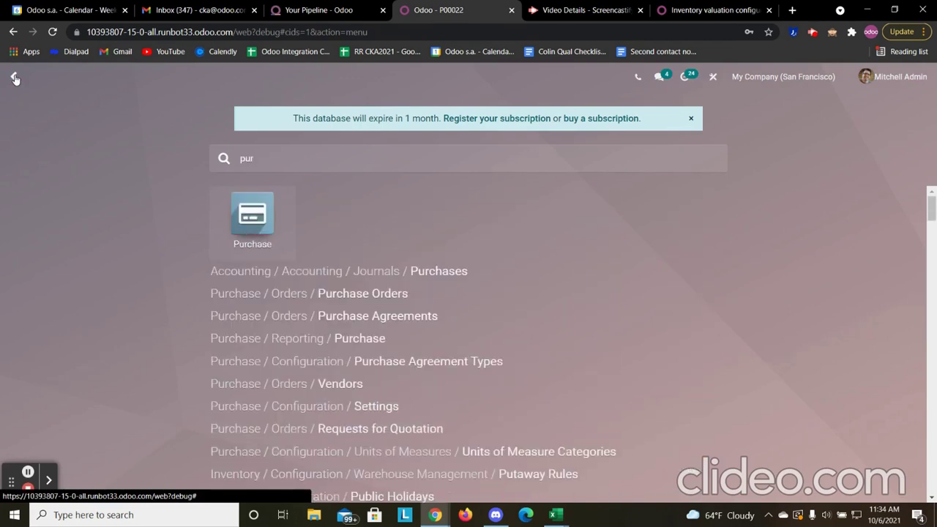
left_click(335, 271)
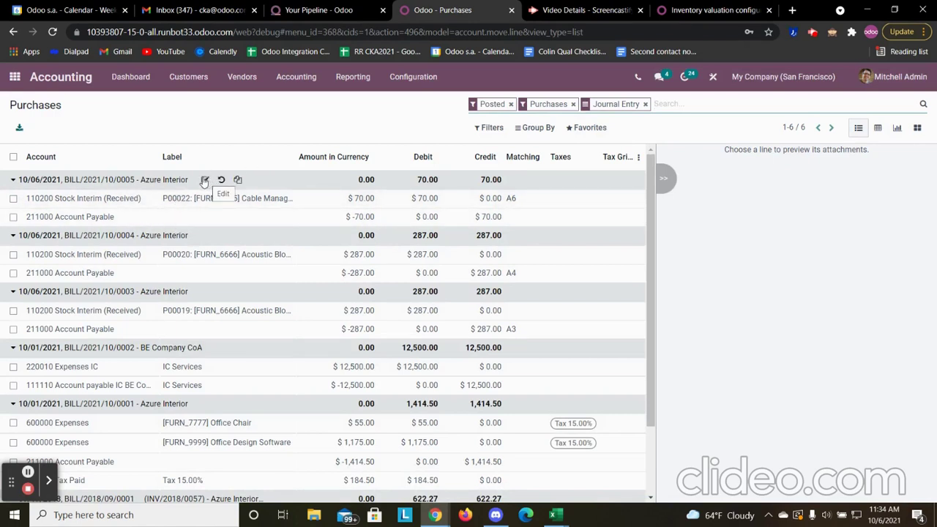
Open BILL/2021/10/0005 from the Purchases journal, examine its journal items and return to the invoice lines
left_click(205, 181)
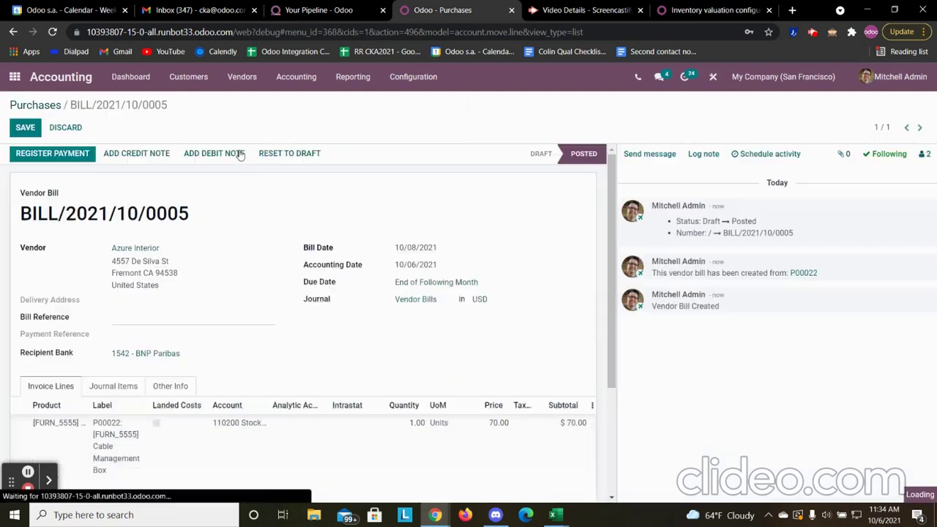
left_click(115, 385)
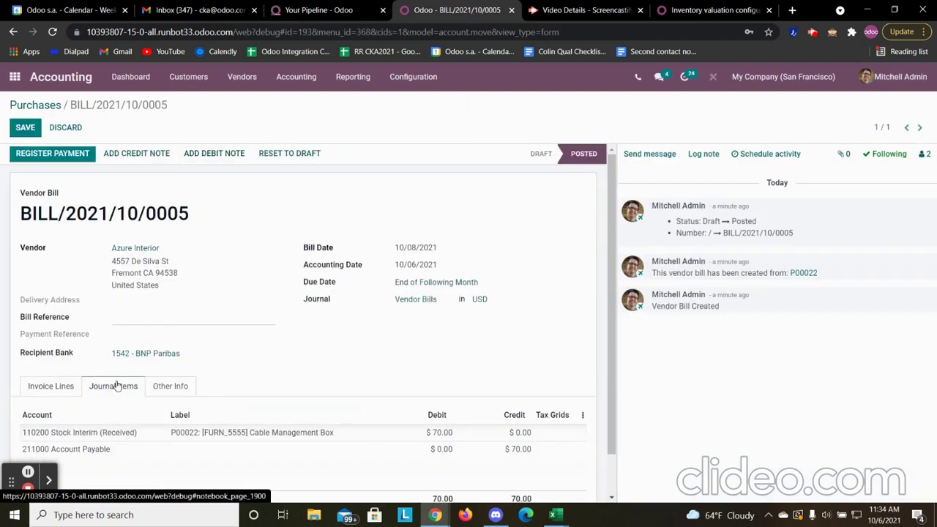
left_click(64, 389)
Register a manual Bank payment of $70.00 USD dated 10/06/2021 for the vendor bill
left_click(84, 153)
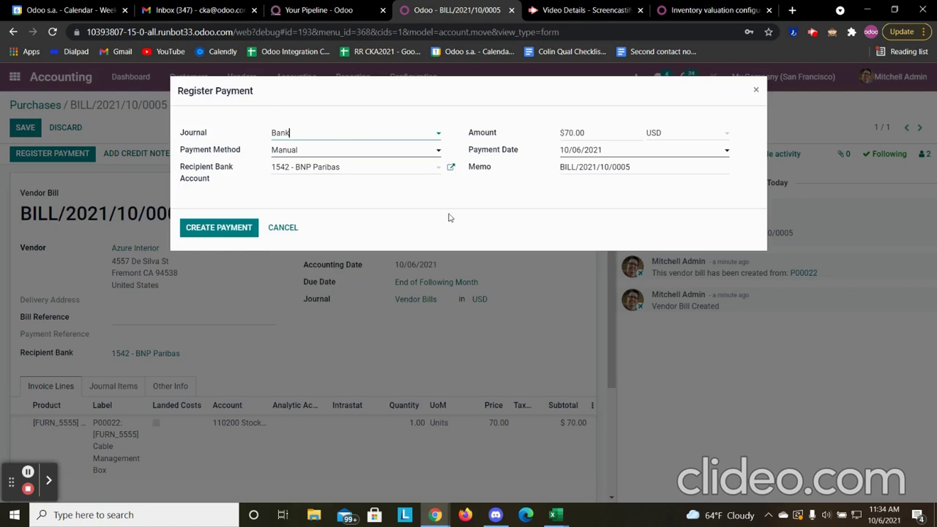
left_click(598, 151)
left_click(599, 152)
left_click(674, 132)
left_click(677, 130)
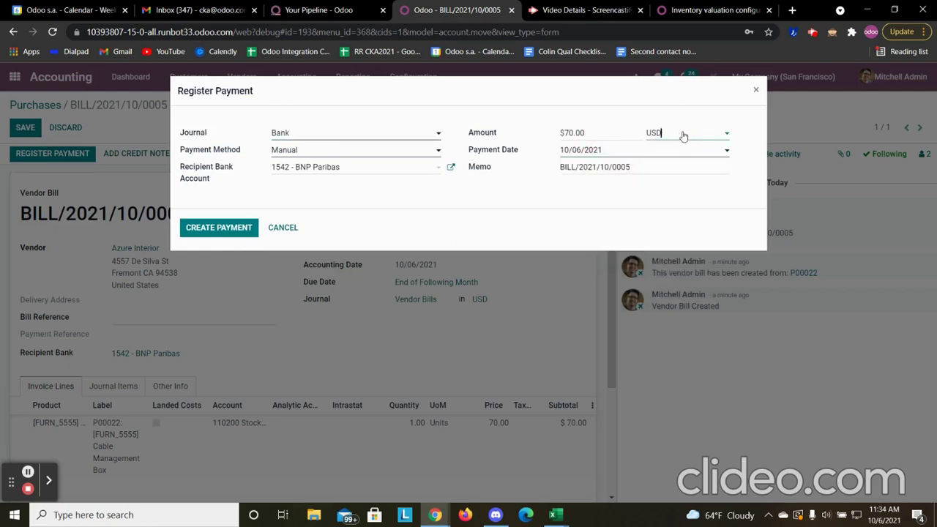
left_click(243, 227)
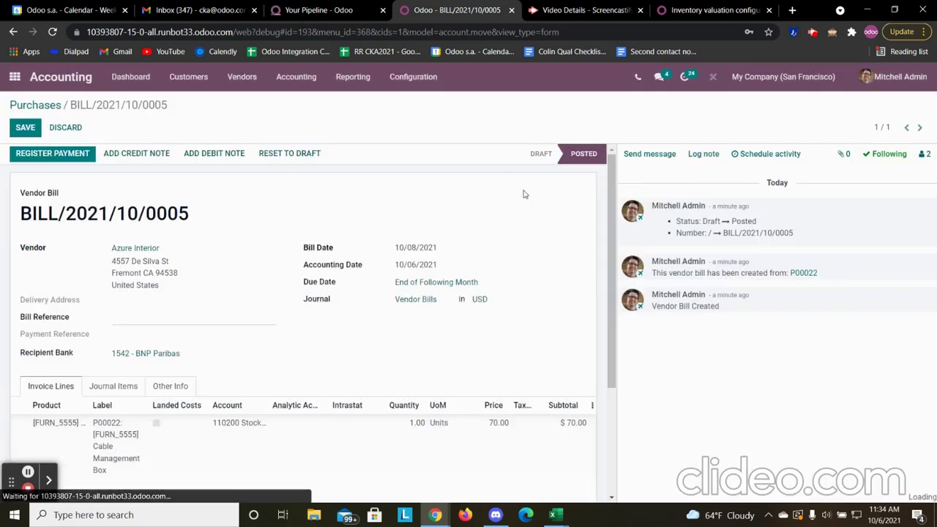
Leave the vendor bill and open the Accounting dashboard
left_click(48, 107)
left_click(295, 76)
left_click(107, 78)
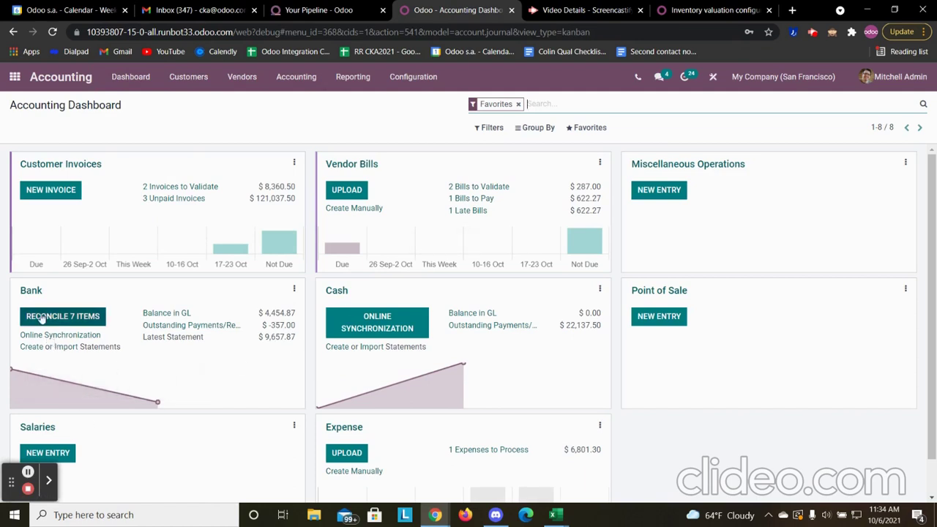
Create a new statement for the Bank journal with the reference Bank Statement 1
left_click(26, 349)
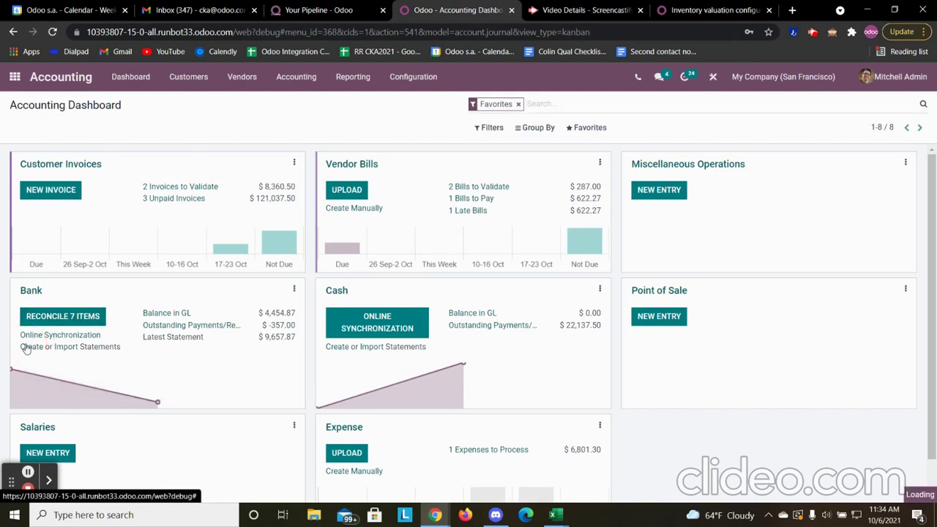
type("Bank")
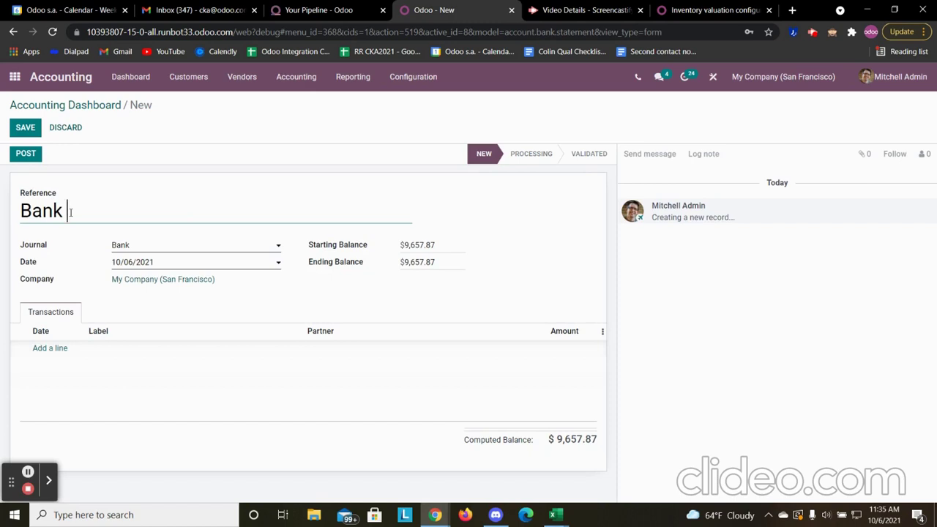
type("1")
type("Statement")
type(" 1")
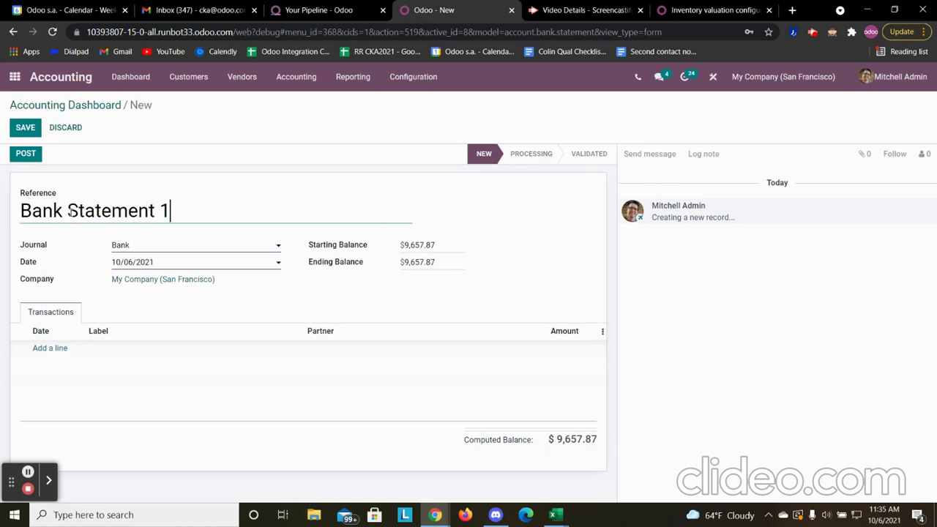
Add a transaction line to the statement dated 10/06/2021 with the label Withdrawal and an amount of -70.00
left_click(60, 349)
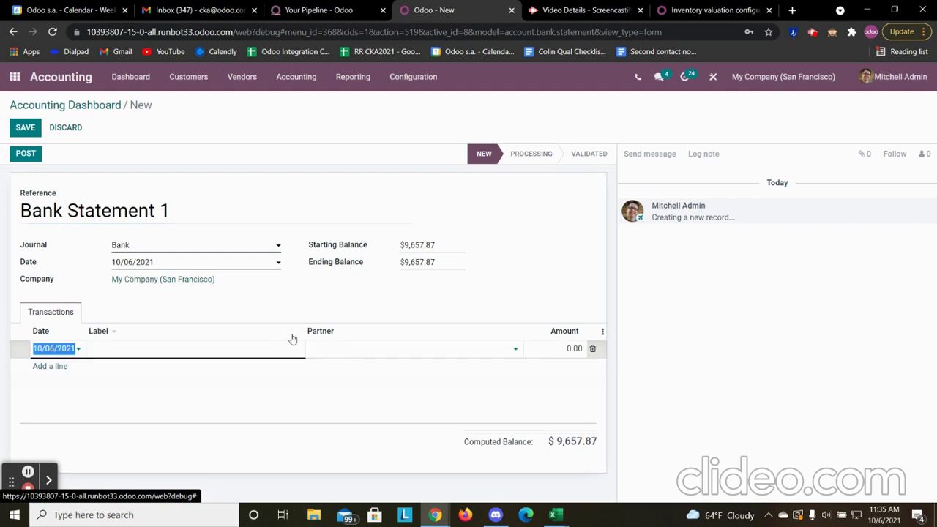
left_click(228, 348)
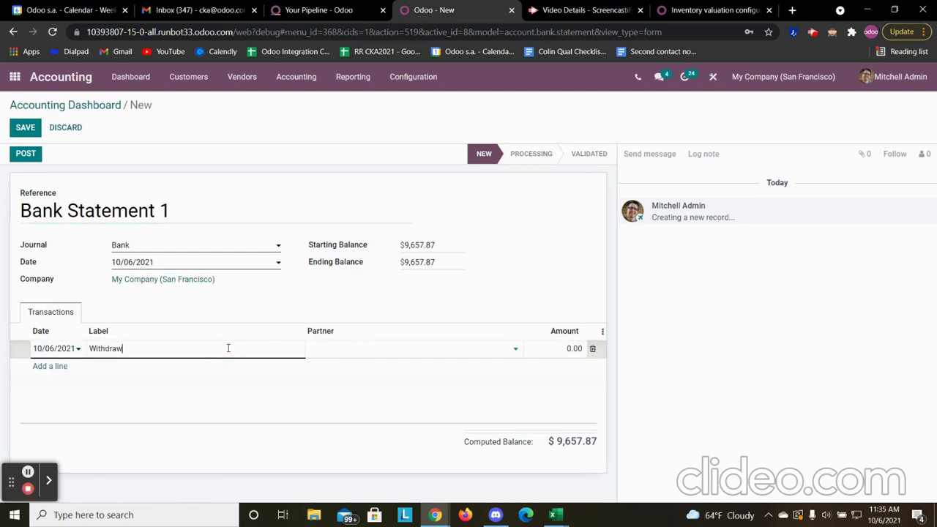
left_click(573, 349)
left_click(28, 472)
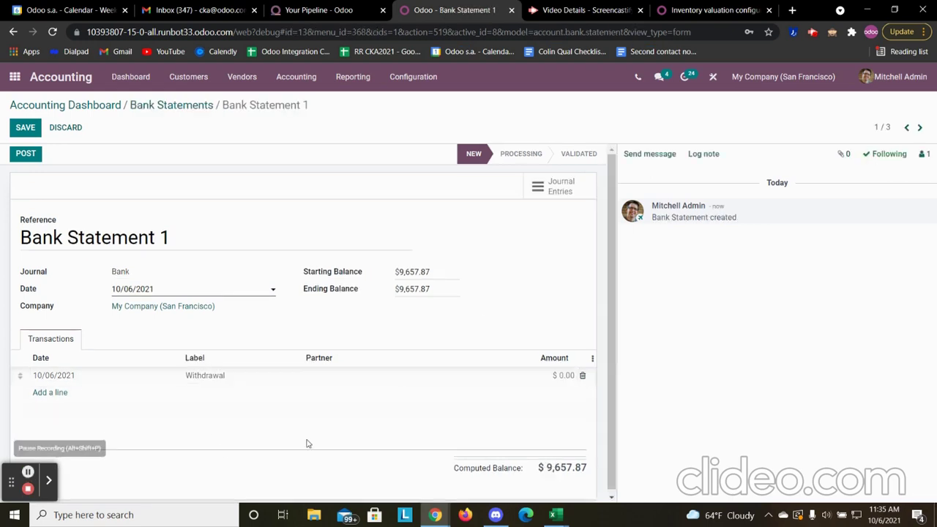
left_click(546, 379)
type("70")
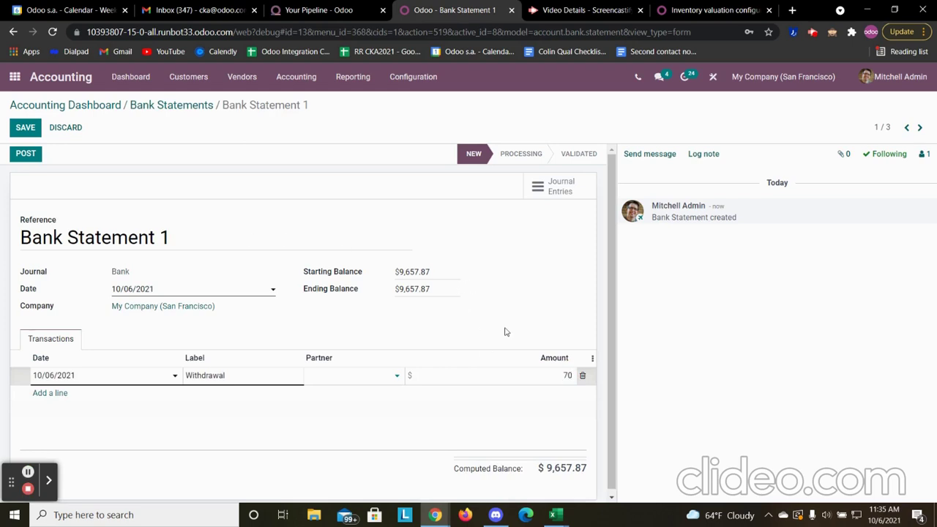
left_click(554, 378)
left_click(553, 378)
Set the statement's ending balance to $9,587.87, then save and post the statement
left_click(412, 317)
left_click(410, 289)
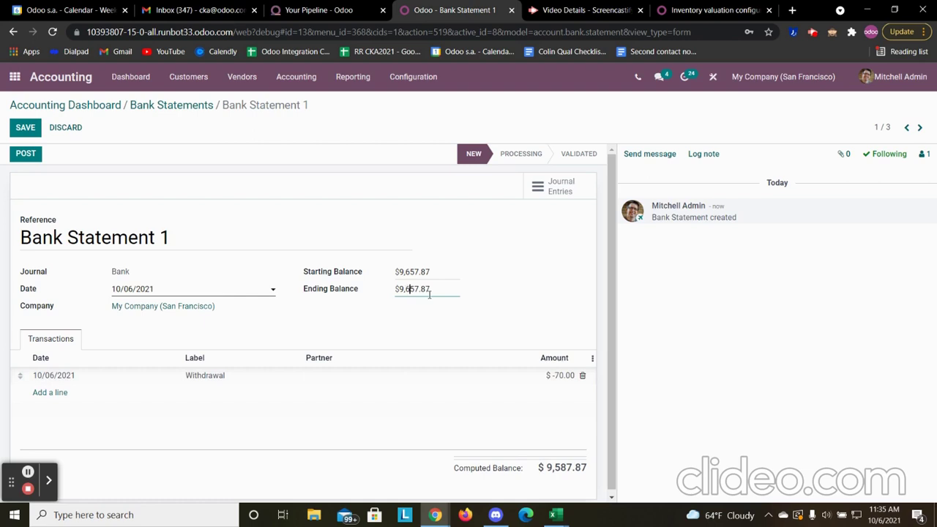
key("BackSpace")
key("BackSpace")
key("BackSpace")
type("58")
left_click(22, 128)
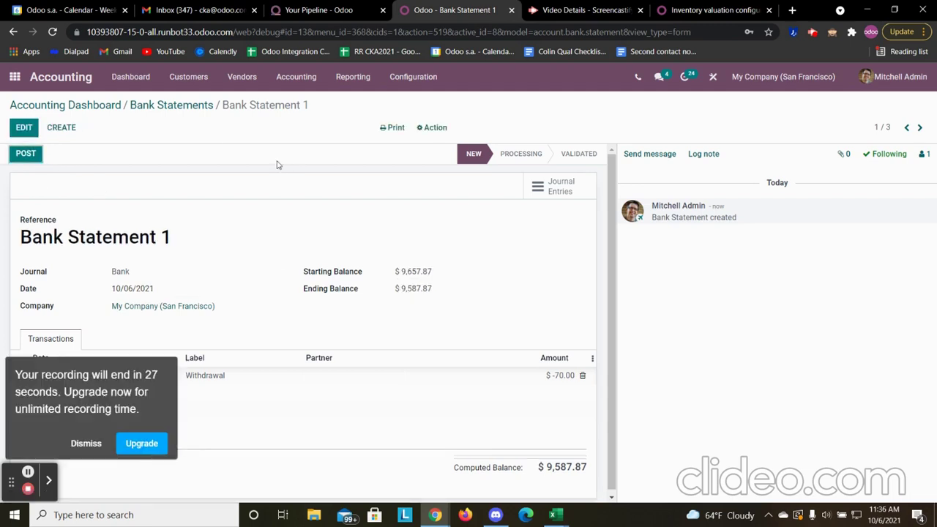
left_click(27, 152)
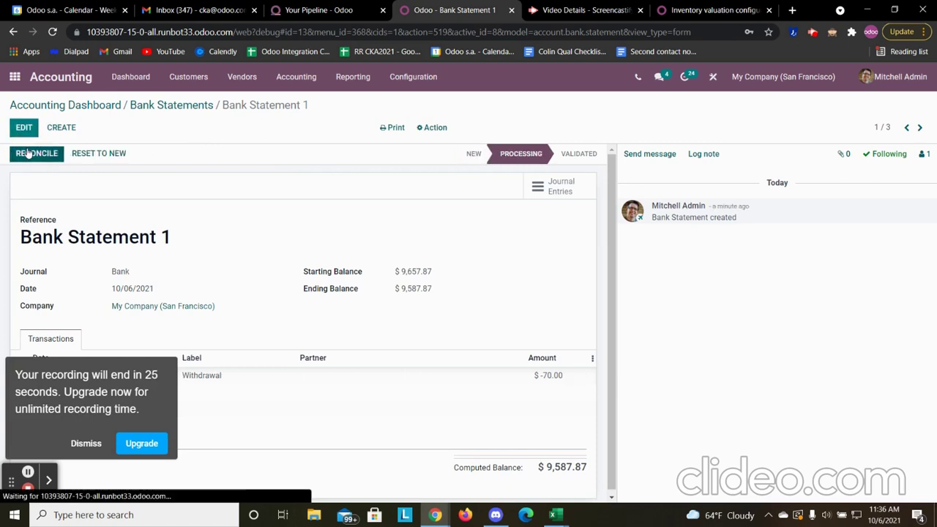
Leave the bank statement and open the Bank journal's reconciliation from the Accounting dashboard
left_click(157, 106)
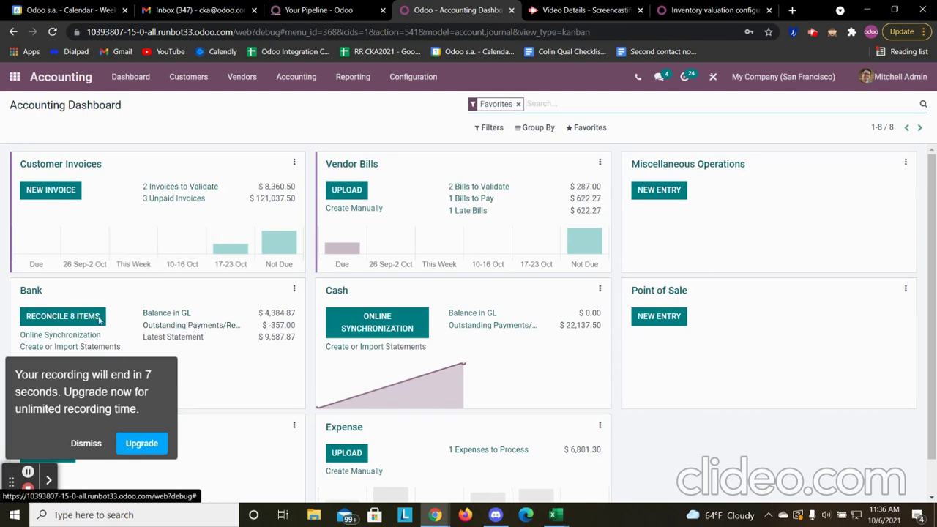
left_click(71, 314)
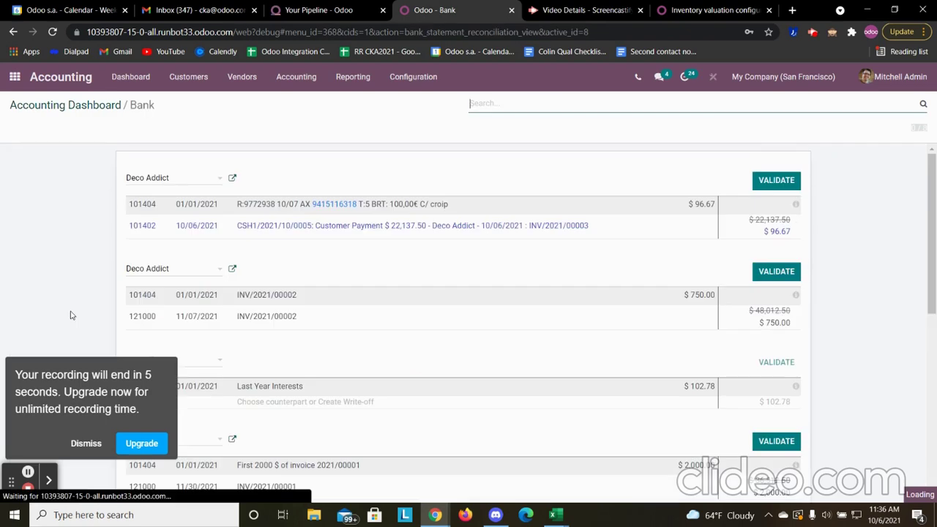
left_click(927, 225)
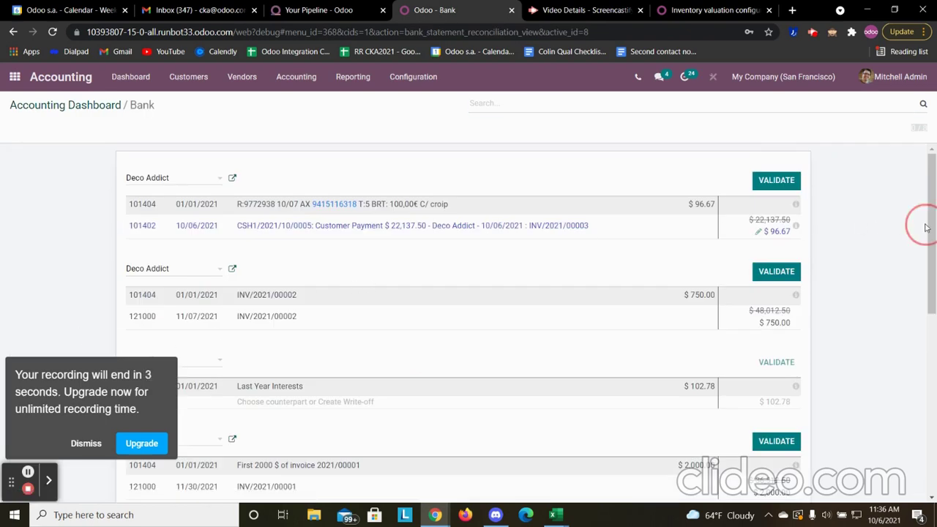
left_click_drag(930, 224, 931, 430)
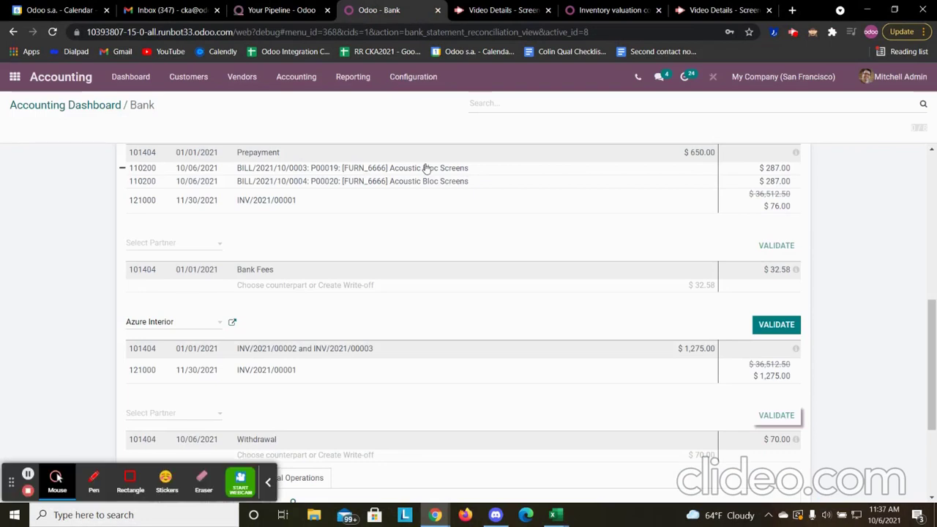
Match the $70.00 Withdrawal with vendor payment BNK1/2021/10/0004 for BILL/2021/10/0005 and validate the reconciliation
left_click(268, 482)
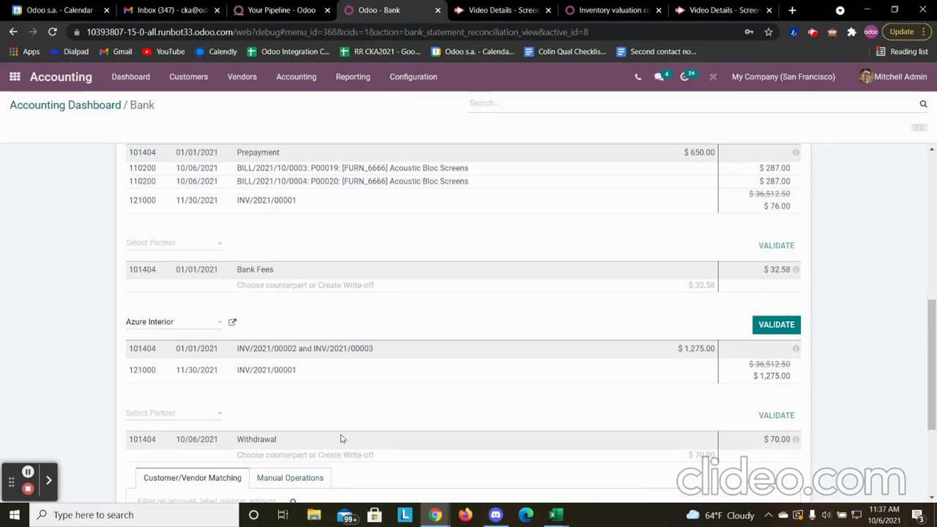
scroll(935, 360, "down", 3)
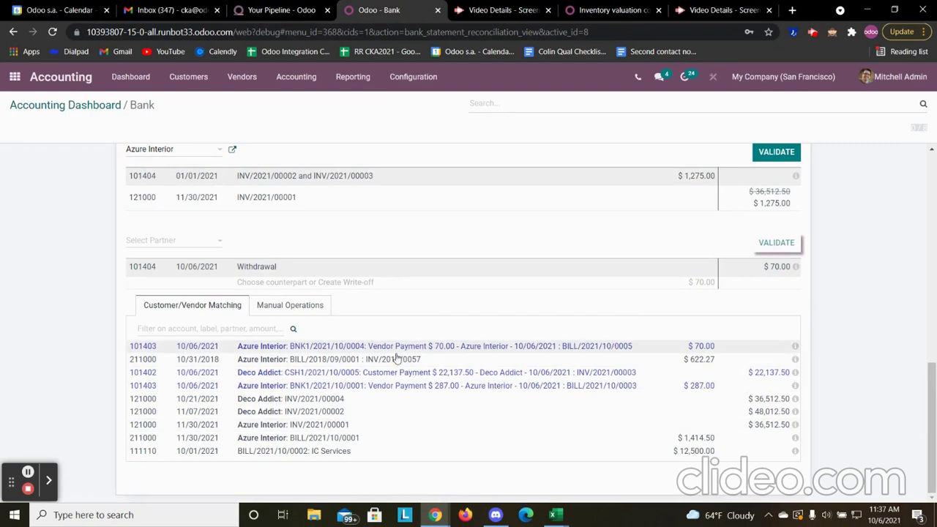
left_click(431, 349)
left_click(774, 421)
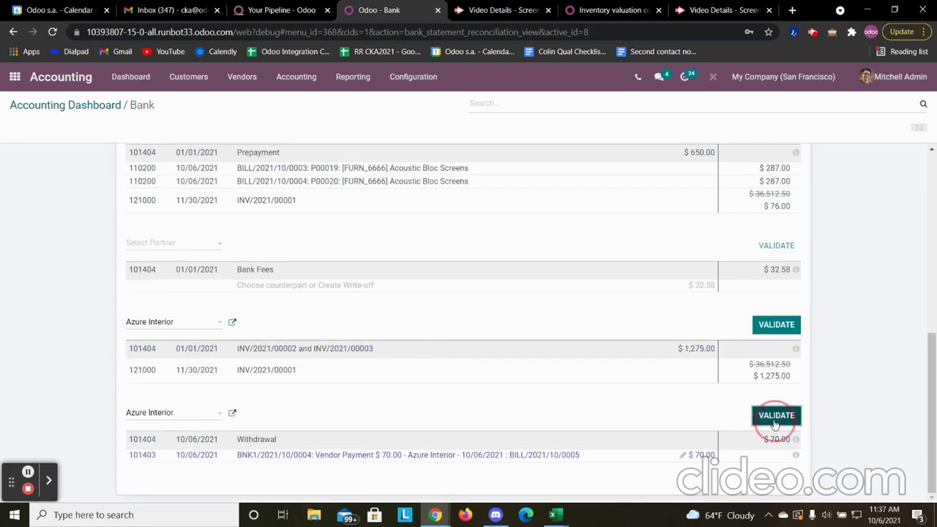
left_click_drag(930, 396, 922, 196)
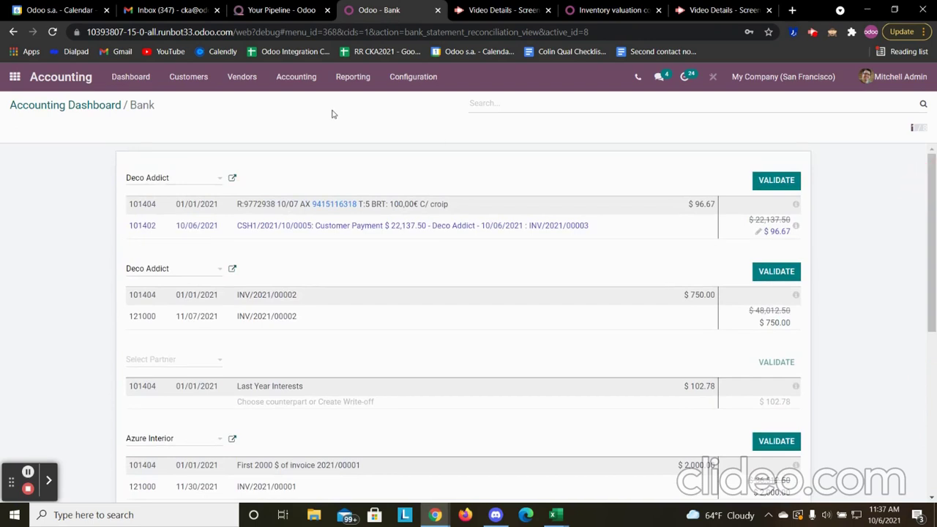
Return to the Accounting dashboard, go to the vendor payments and open payment BNK1/2021/10/0004
left_click(81, 106)
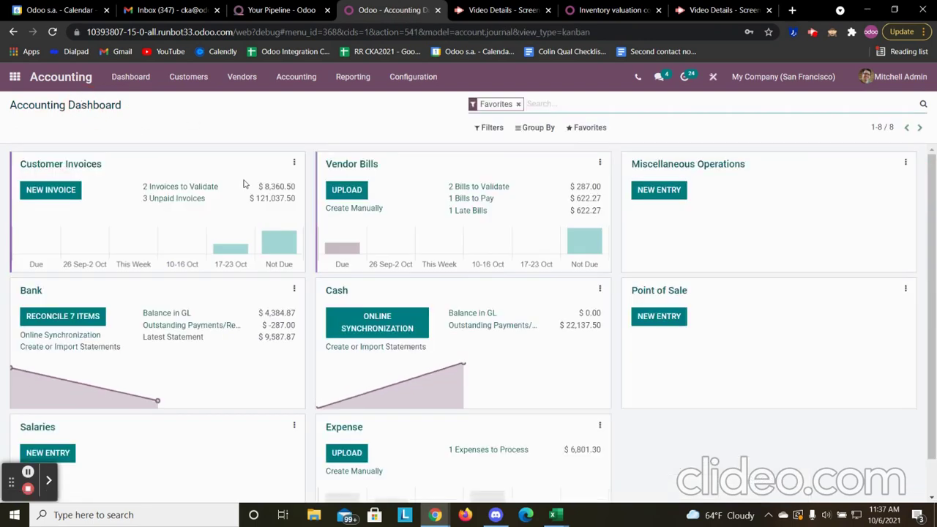
left_click(239, 81)
left_click(253, 132)
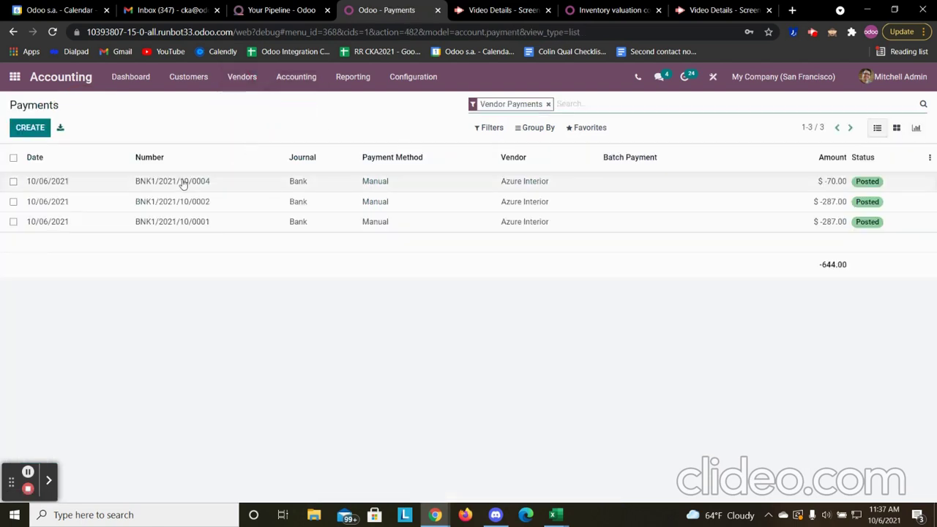
left_click(257, 190)
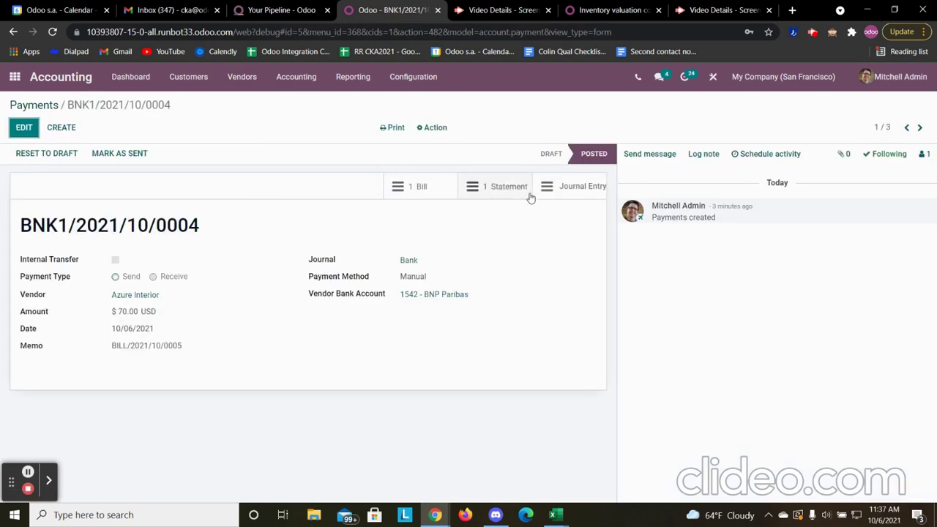
Examine the journal entry of the vendor payment and return to the payment record
left_click(582, 197)
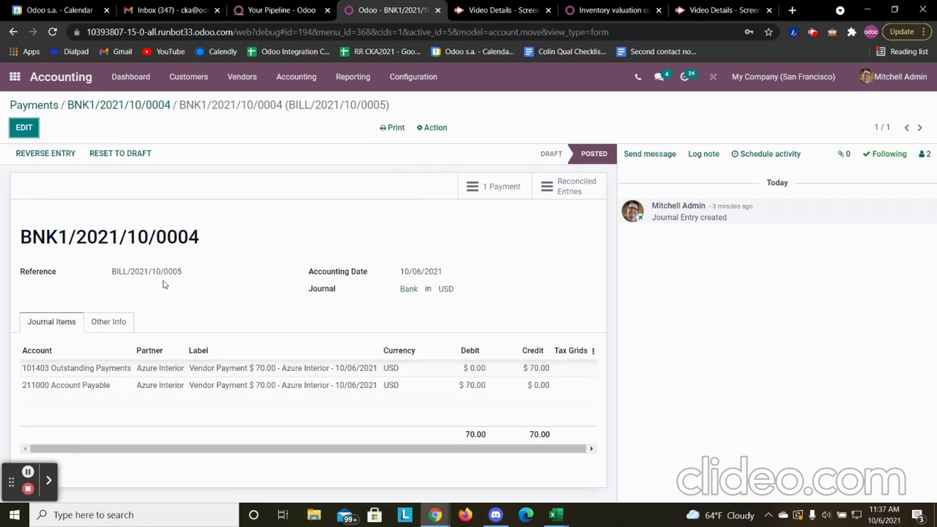
left_click(143, 105)
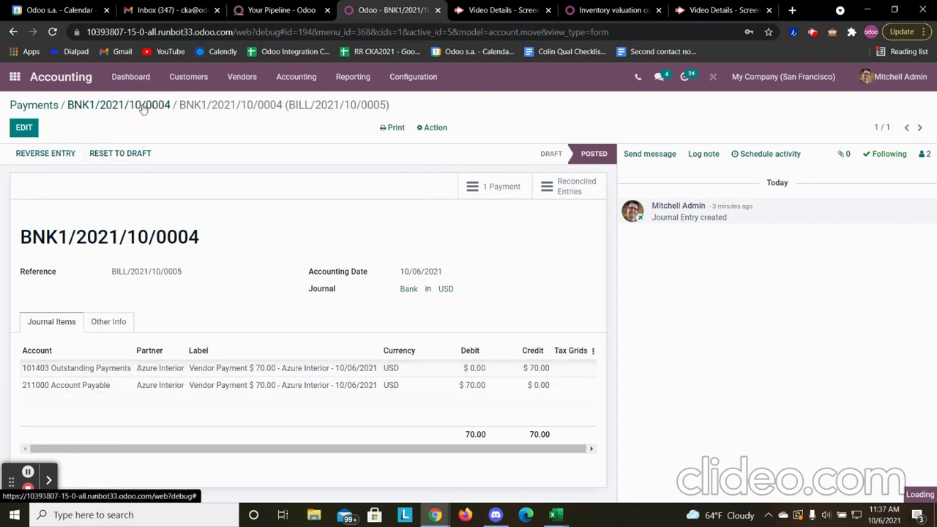
left_click(566, 185)
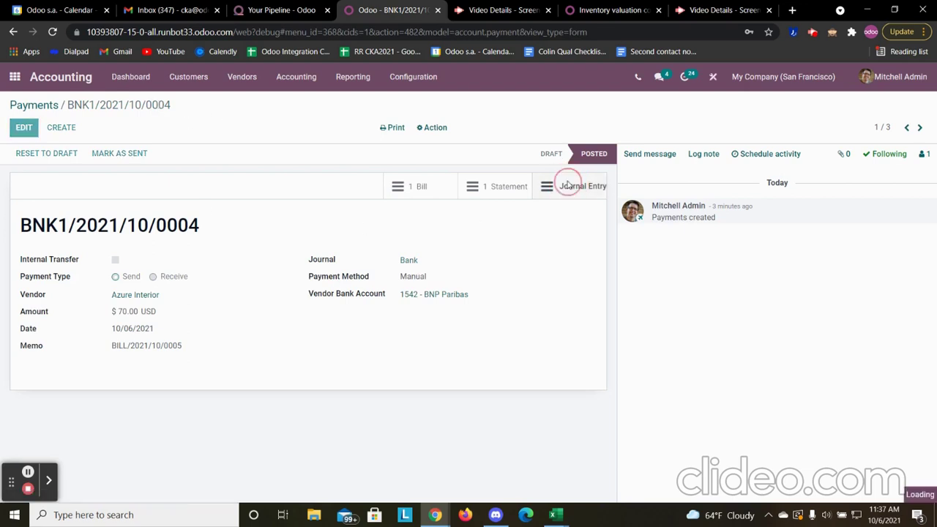
left_click(478, 187)
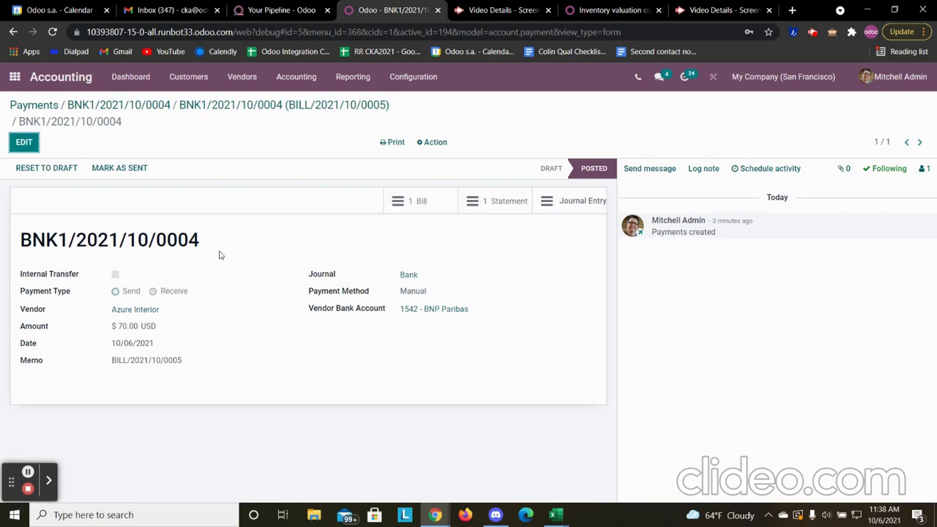
left_click(155, 105)
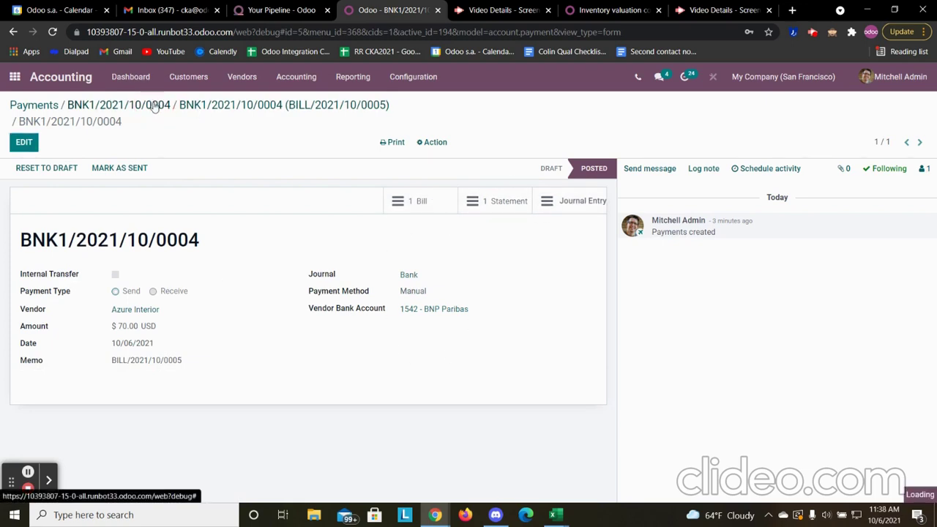
Check the bank statement linked to the payment, then the linked vendor bill and its journal items
left_click(510, 187)
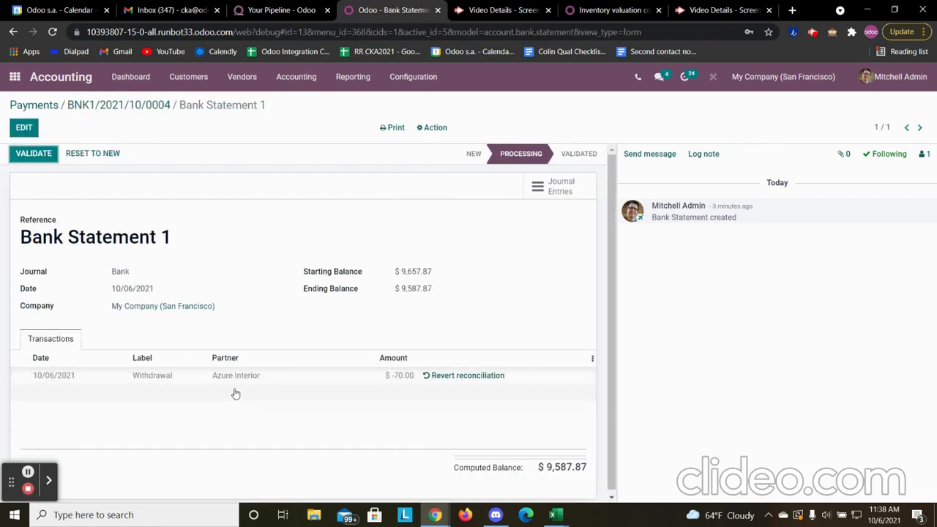
left_click(143, 105)
left_click(425, 195)
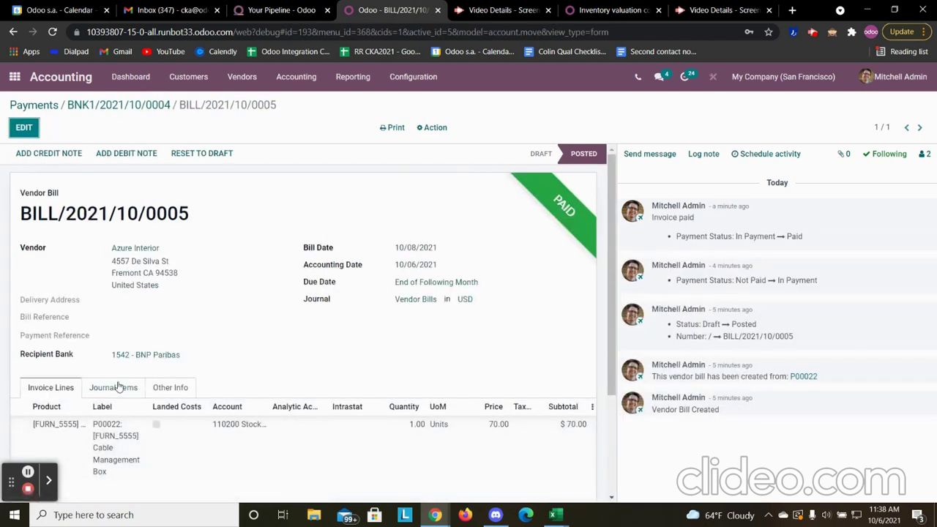
left_click(117, 387)
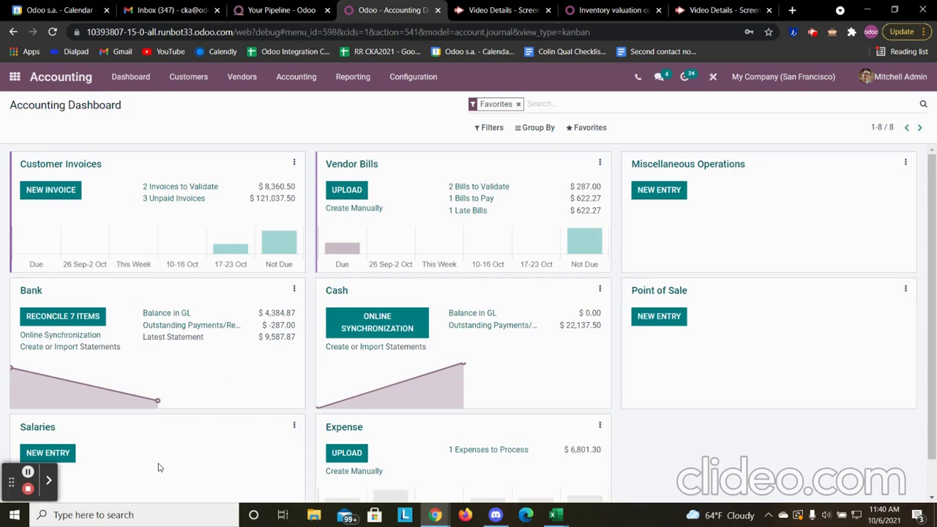
Open the Miscellaneous journal from the Accounting dashboard
left_click(352, 77)
left_click(301, 81)
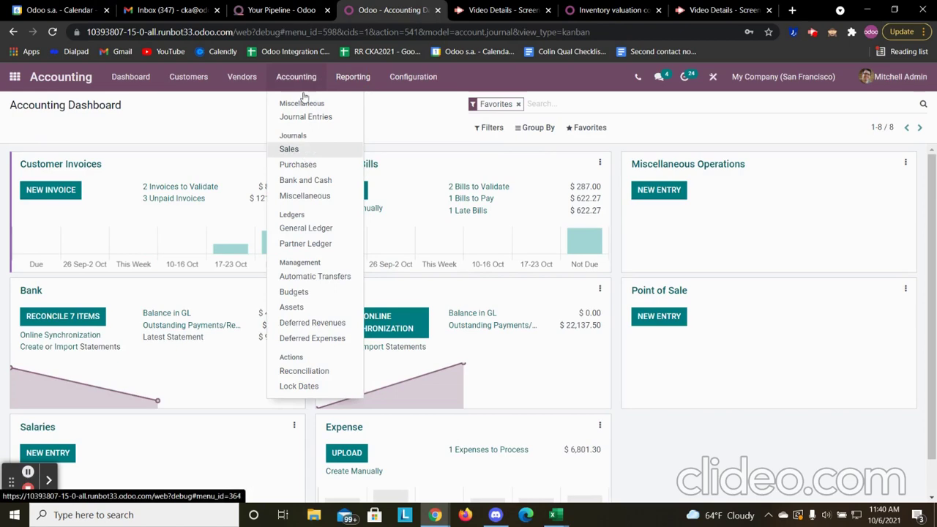
left_click(341, 78)
left_click(303, 79)
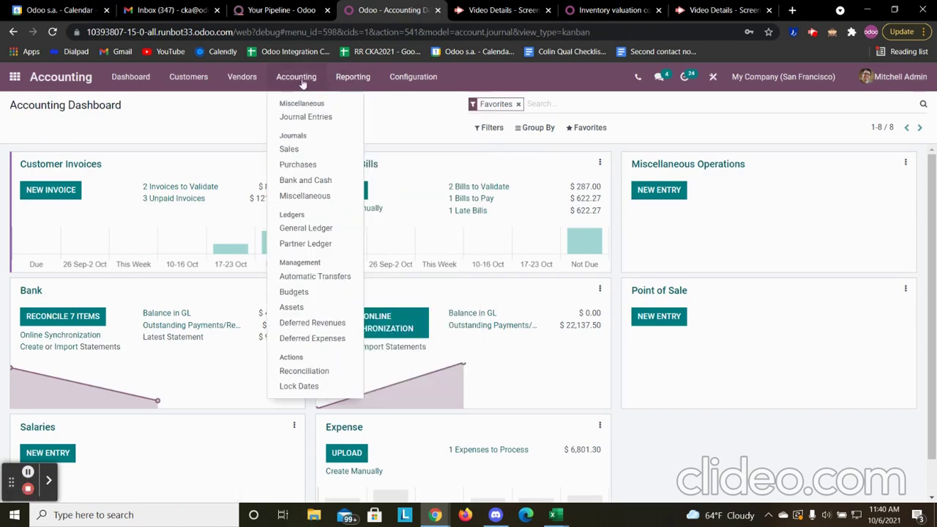
left_click(315, 195)
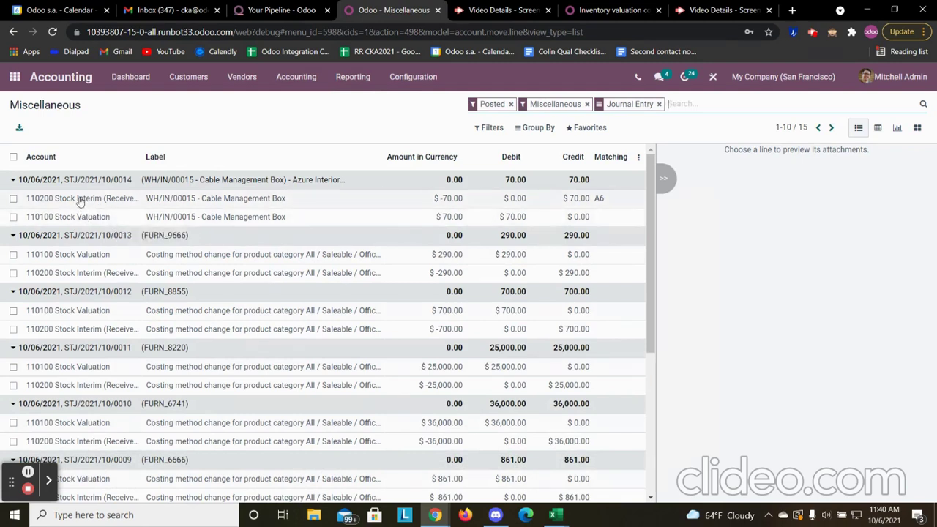
Open inventory valuation entry STJ/2021/10/0014 for the Cable Management Box receipt WH/IN/00015
left_click(165, 186)
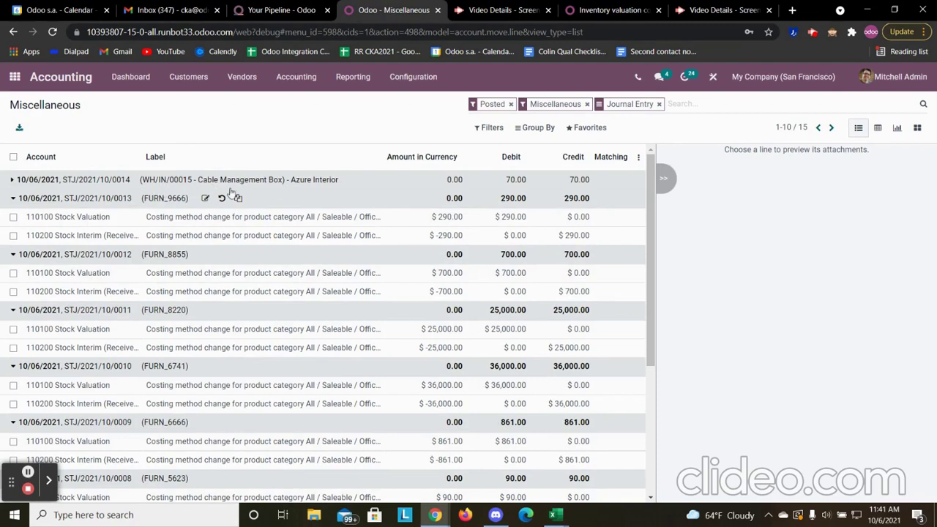
left_click(12, 179)
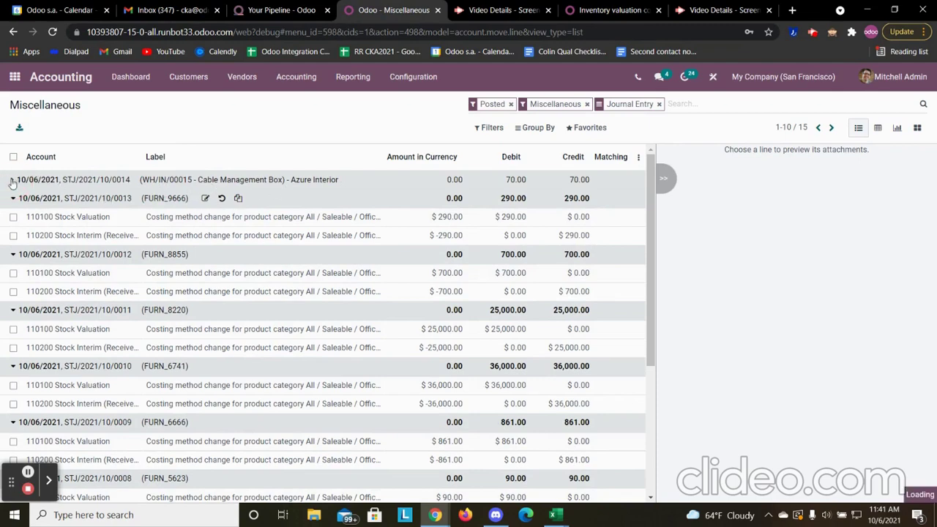
left_click(361, 183)
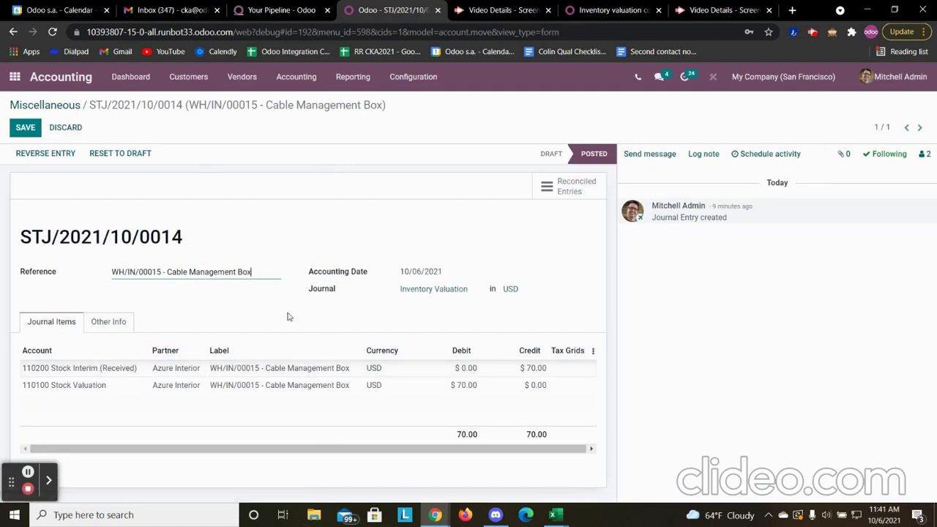
Save the inventory valuation entry, check the journal items in its reconciled entries for the receipt and vendor bill, and return to the entry
left_click(25, 127)
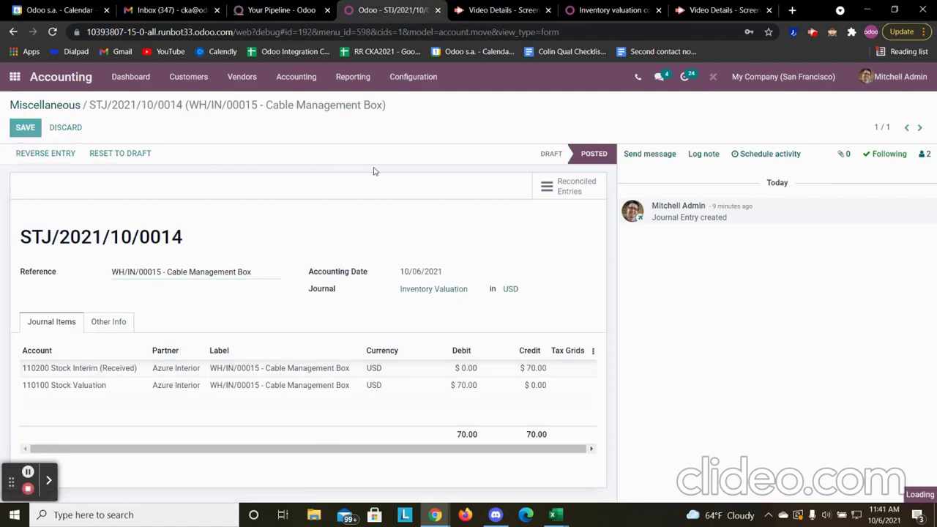
left_click(549, 185)
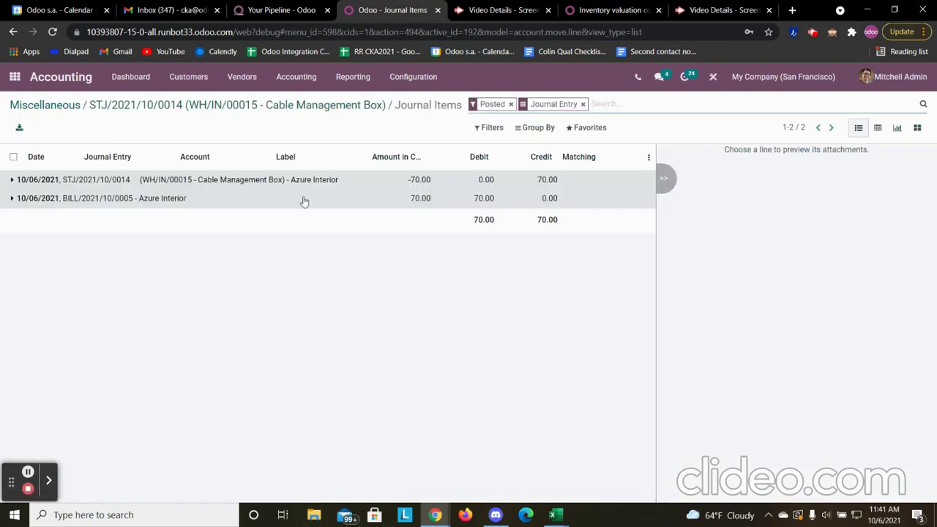
left_click(117, 182)
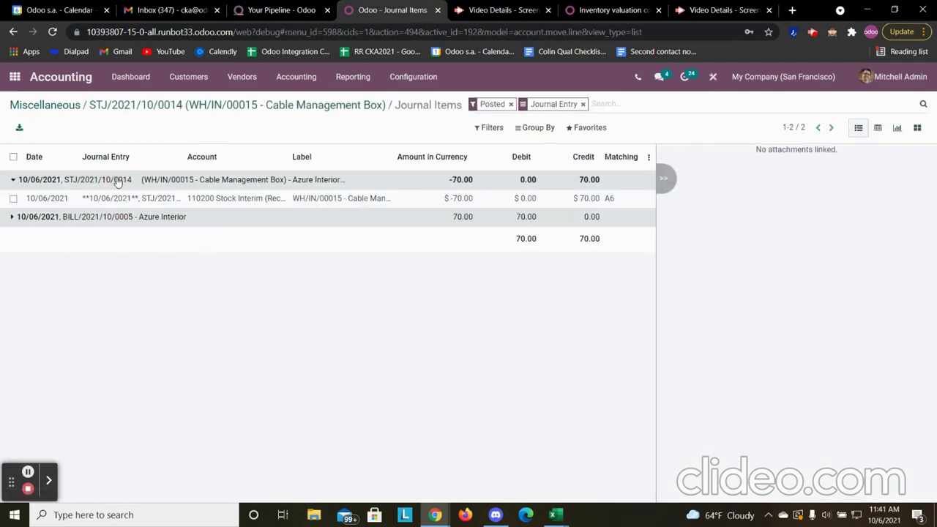
left_click(129, 220)
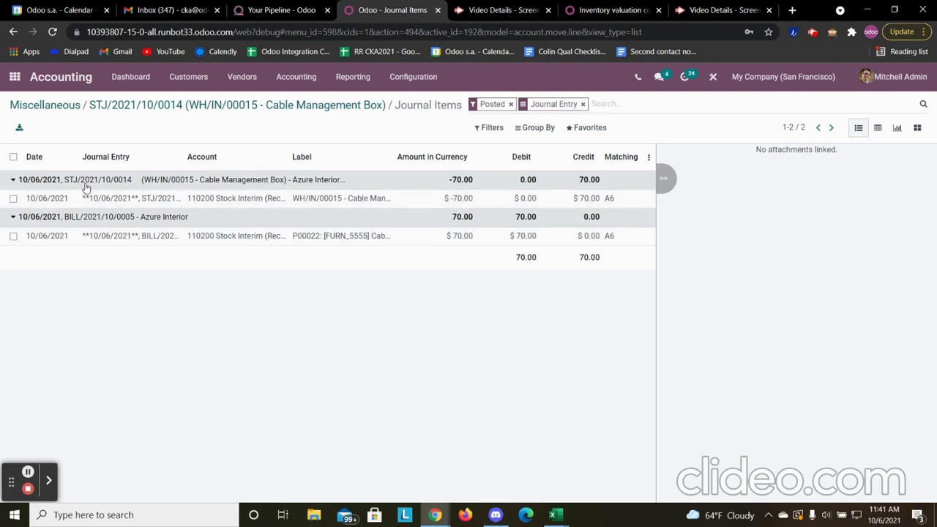
left_click(349, 106)
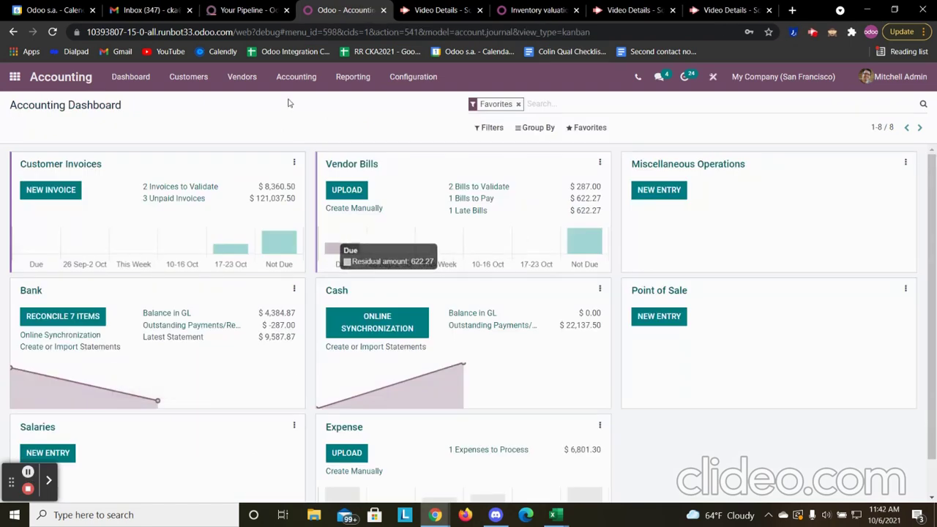
Open the Balance Sheet report and go from account 110100 Stock Valuation to its General Ledger
left_click(359, 77)
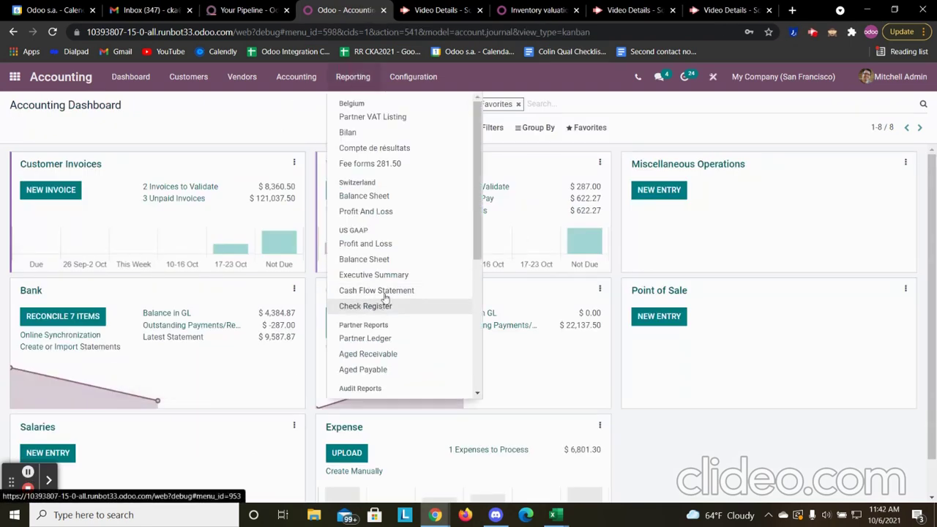
left_click(372, 244)
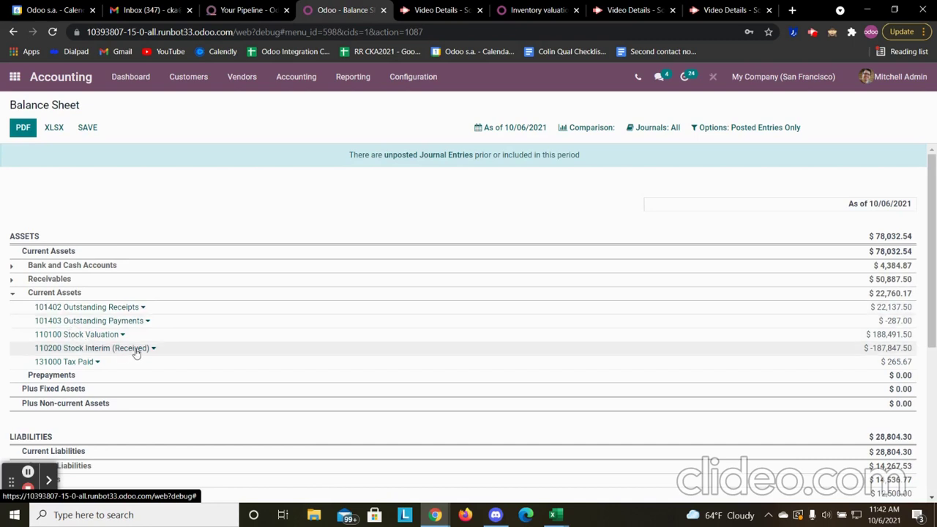
left_click(95, 334)
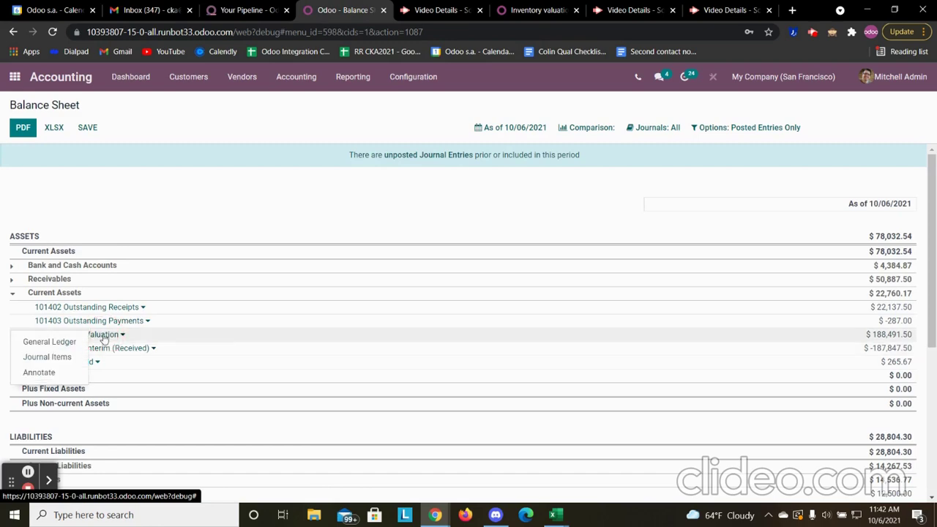
left_click(83, 343)
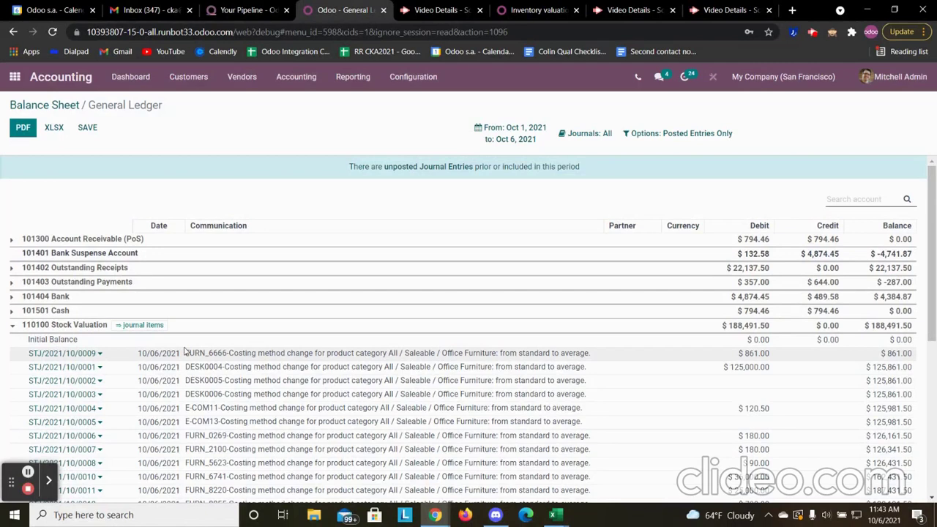
Expand account 110200 Stock Interim (Received) in the General Ledger and review its lines down to the Cable Management Box entries
left_click_drag(930, 265, 935, 350)
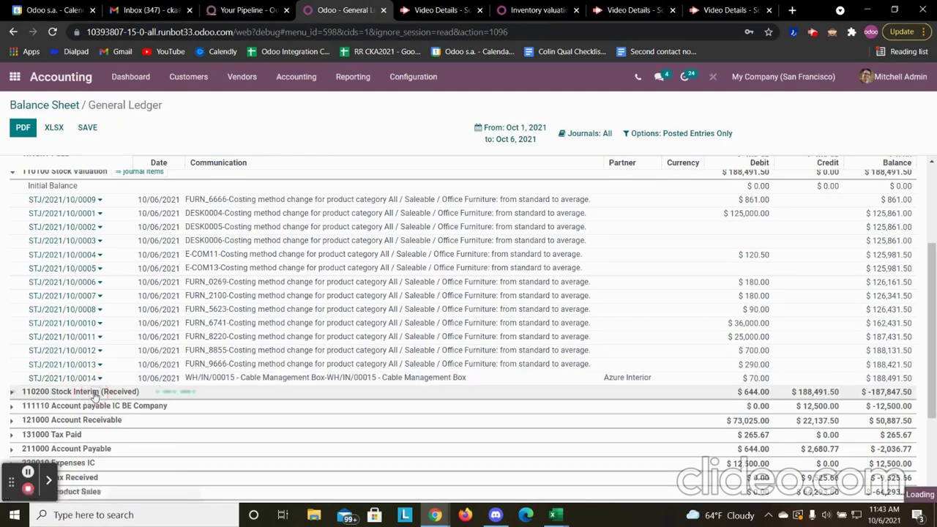
left_click(12, 392)
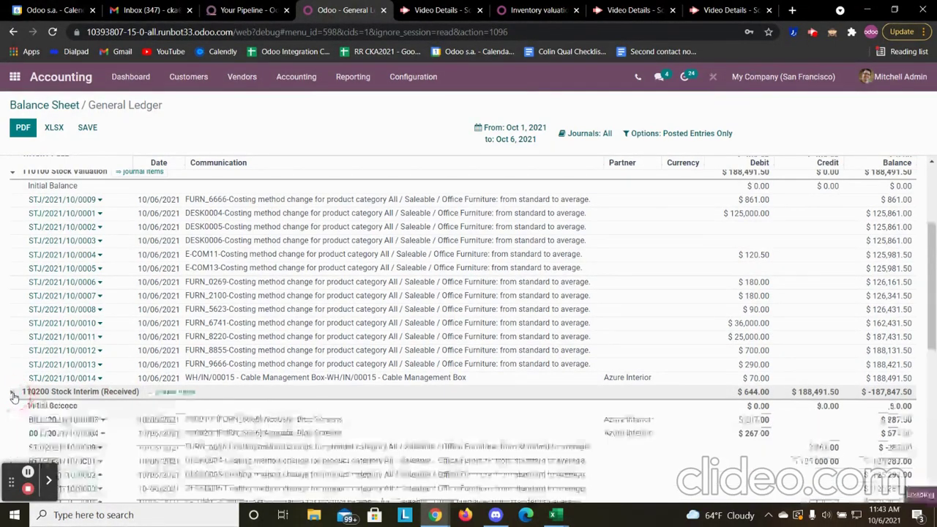
left_click_drag(932, 294, 935, 390)
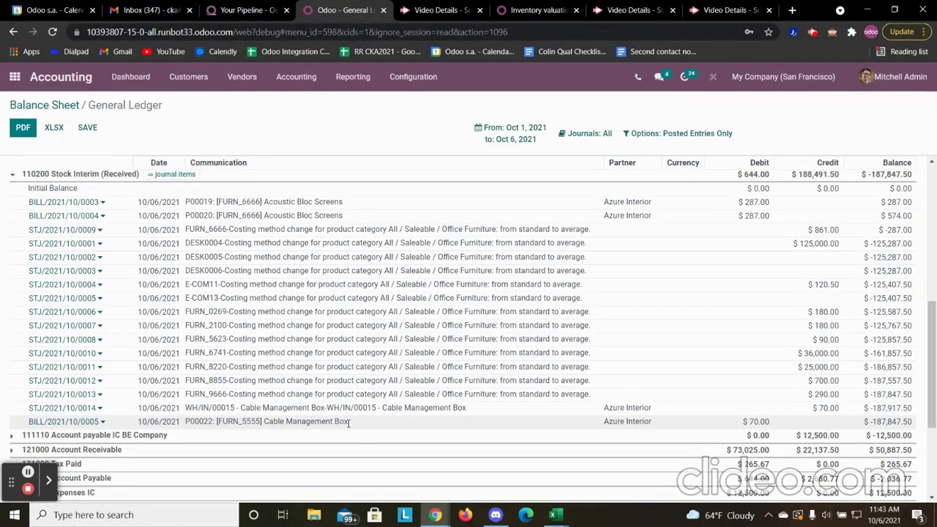
View the journal entry behind BILL/2021/10/0005, check its journal items, and return to the General Ledger
left_click(58, 422)
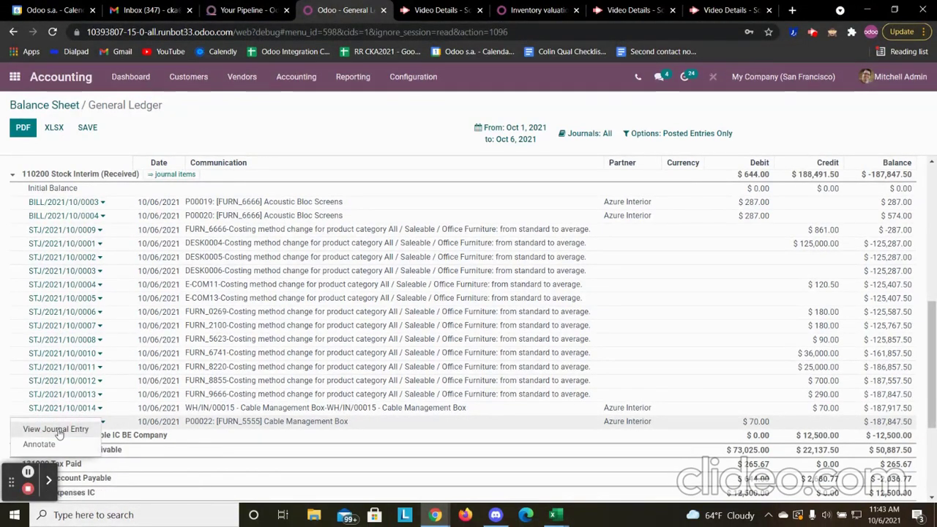
left_click(58, 432)
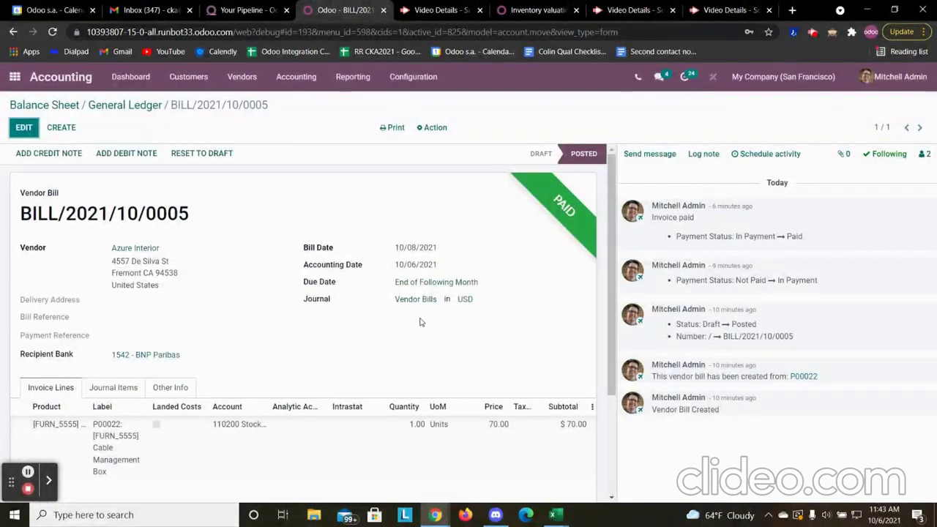
left_click(102, 387)
left_click(124, 110)
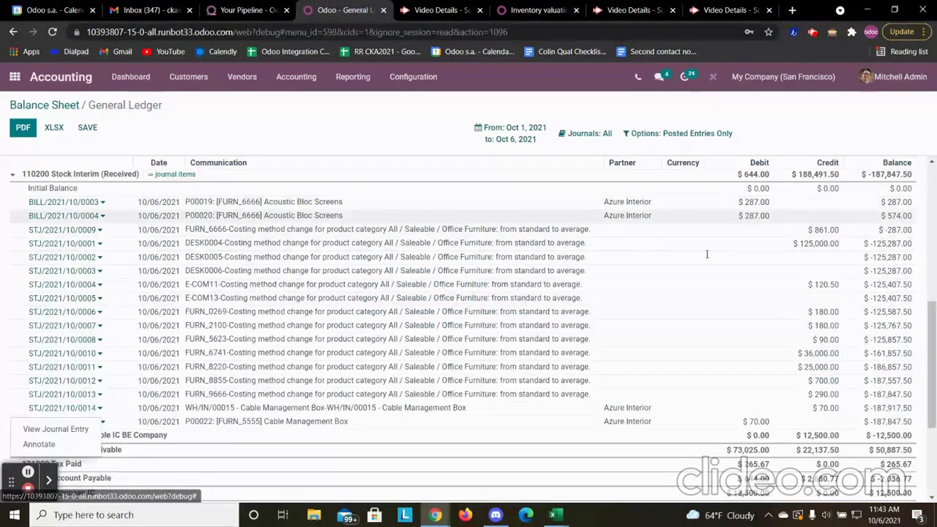
View the journal entry STJ/2021/10/0014 listed under Stock Valuation and return to the General Ledger
scroll(933, 334, "up", 3)
left_click(44, 341)
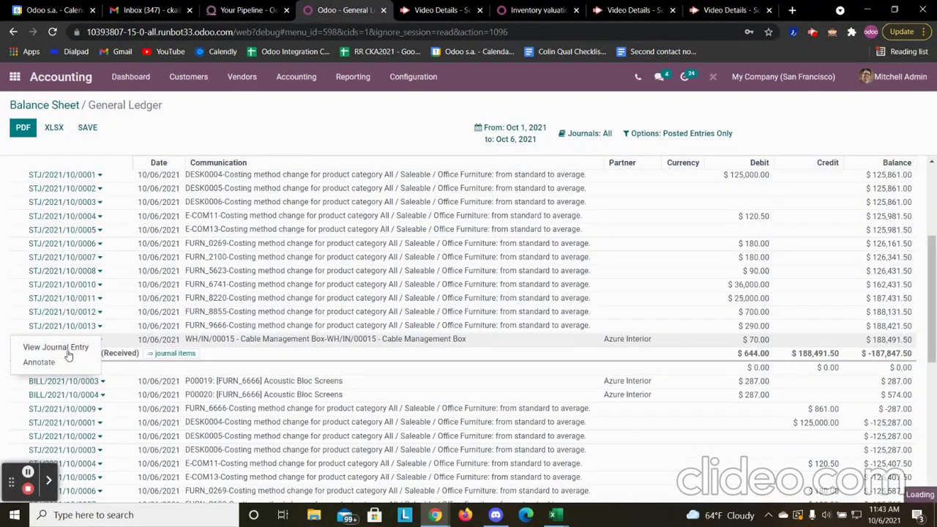
left_click(58, 348)
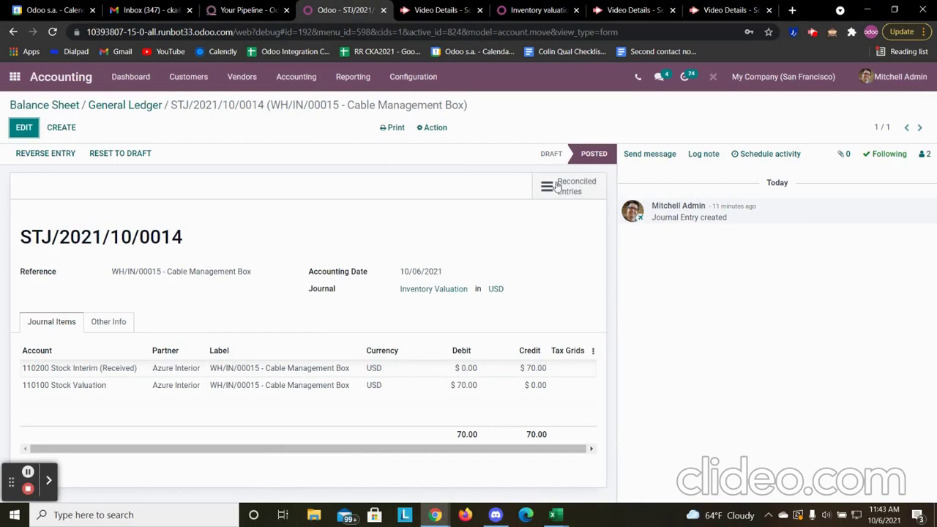
left_click(140, 105)
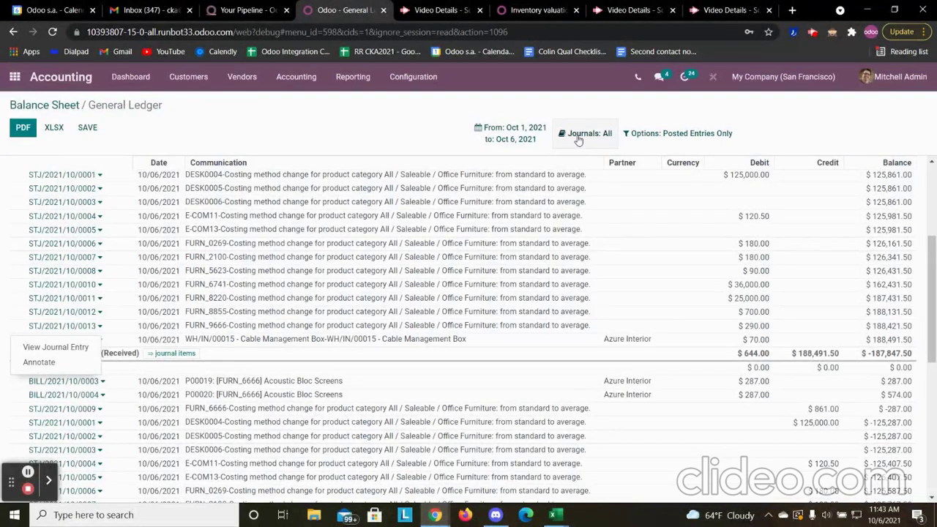
Filter the General Ledger to the Inventory Valuation journal, review its stock accounts, and return to the Accounting dashboard
left_click(578, 137)
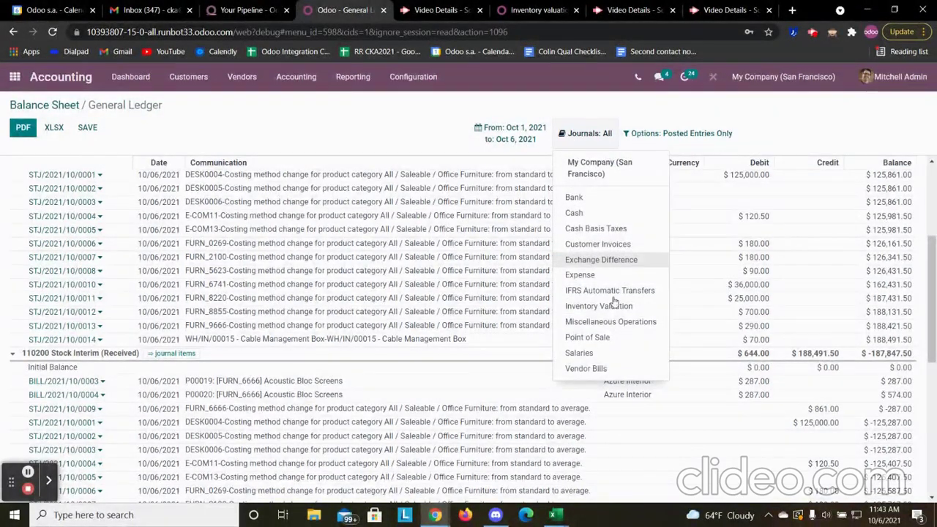
left_click(609, 309)
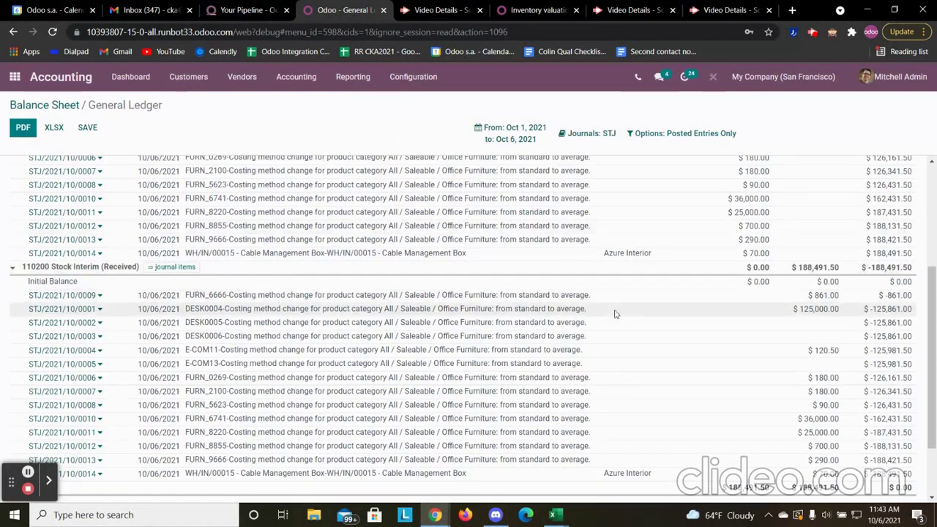
scroll(911, 170, "up", 3)
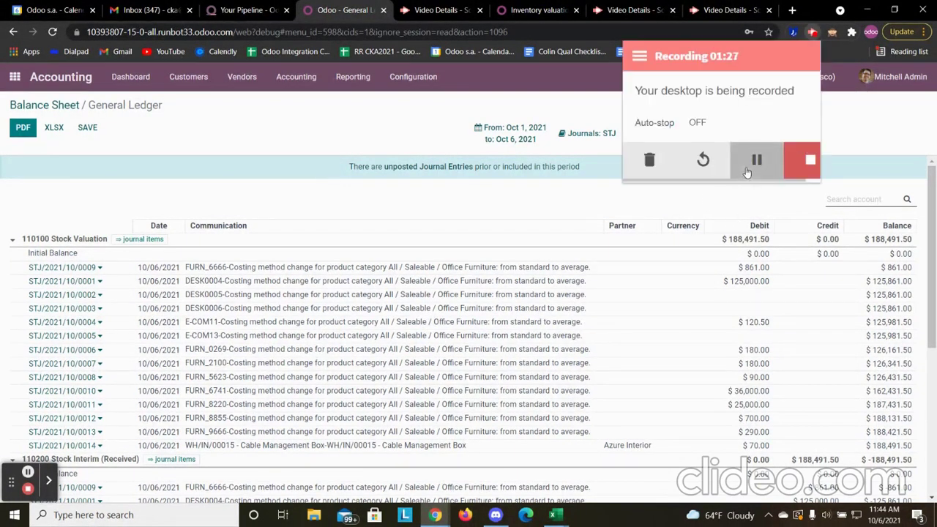
left_click(63, 77)
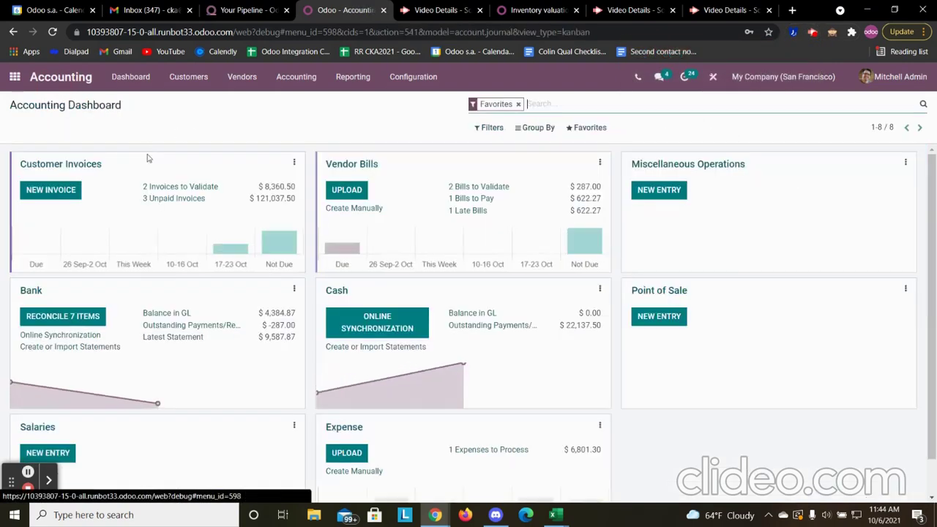